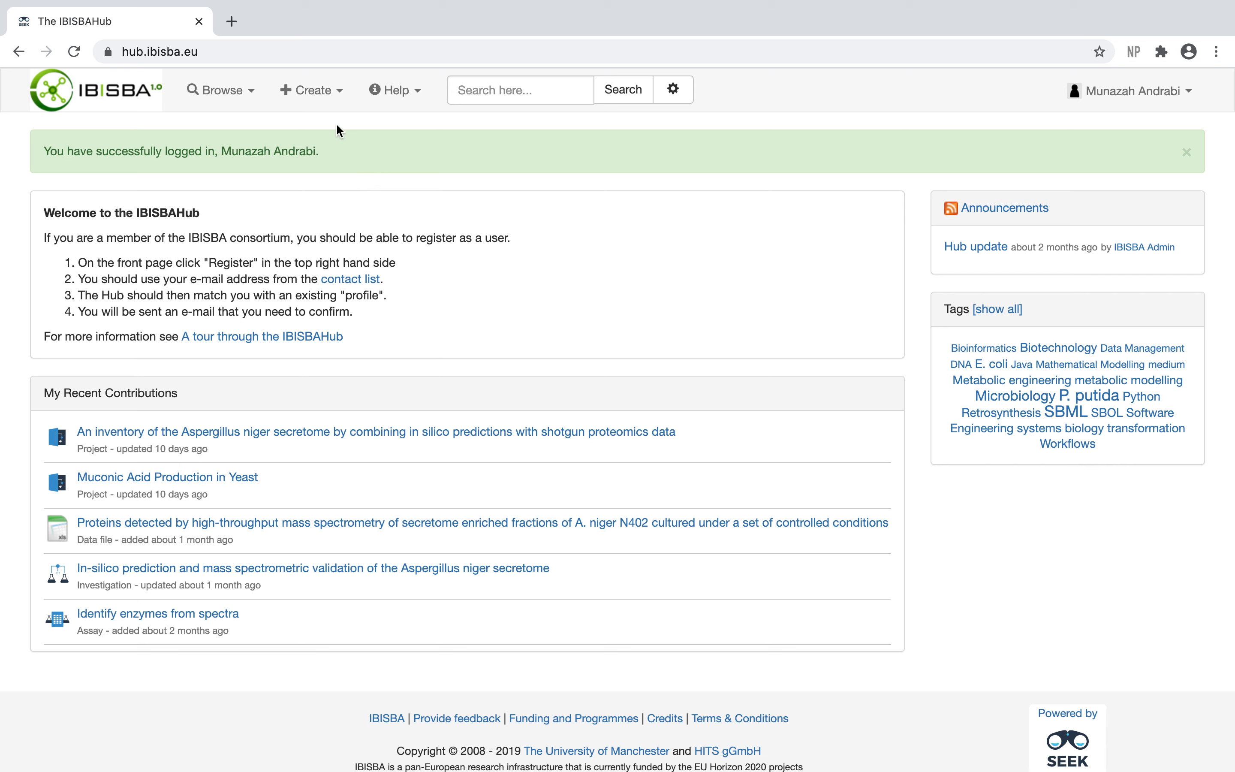
# - Start a new project and title it "Muconic Acid Developemnt from Yeast"
pyautogui.click(312, 91)
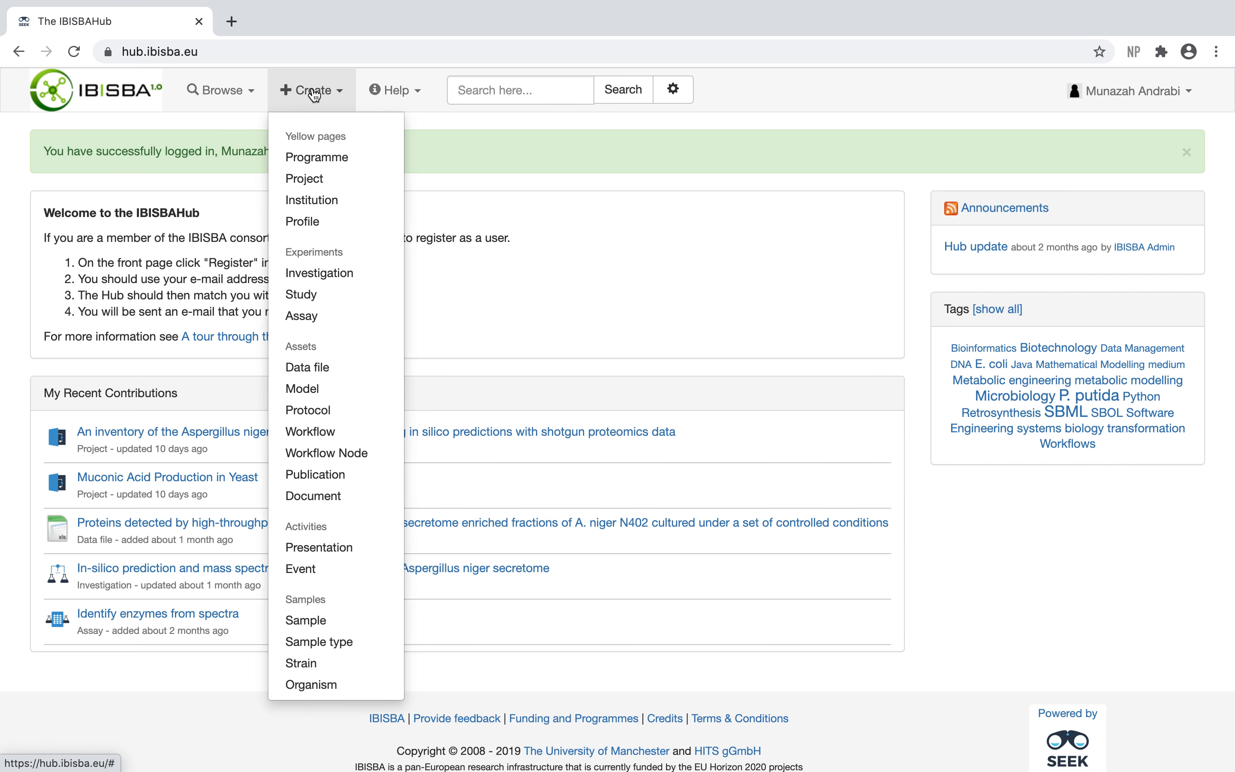
pyautogui.click(323, 189)
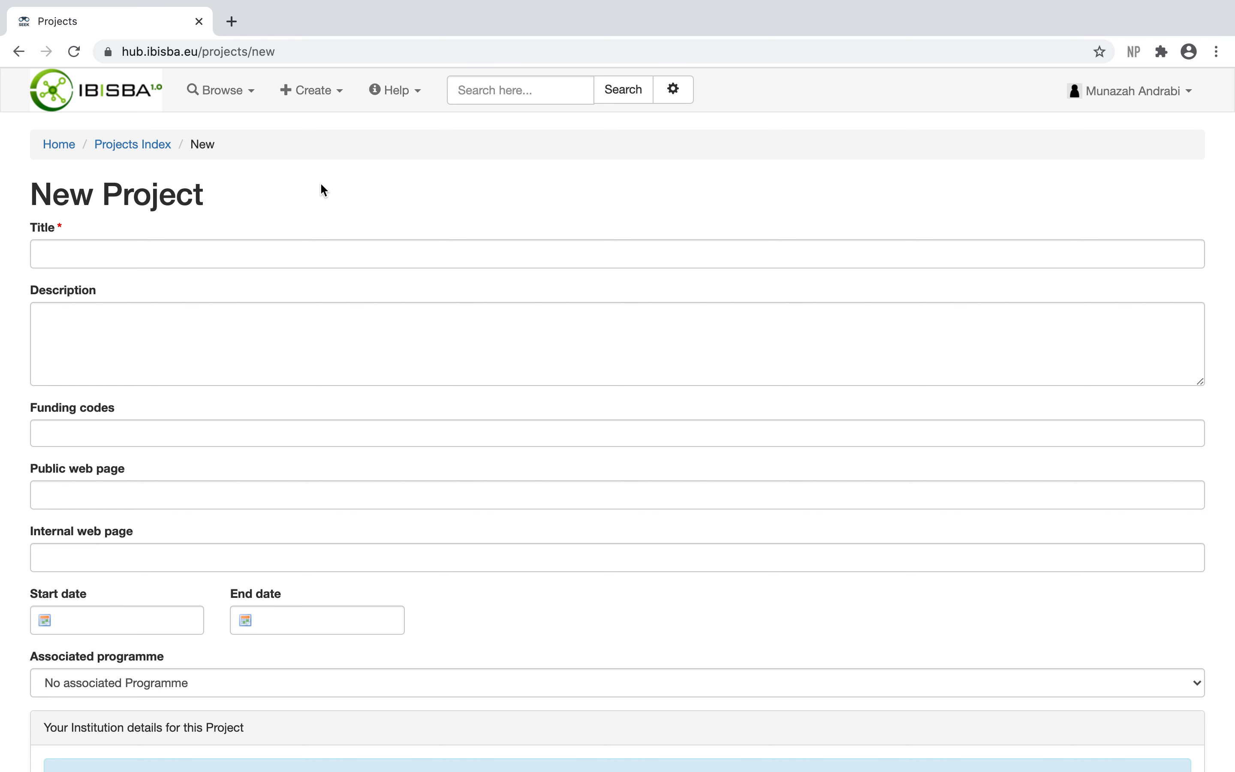
pyautogui.click(185, 252)
pyautogui.write('M')
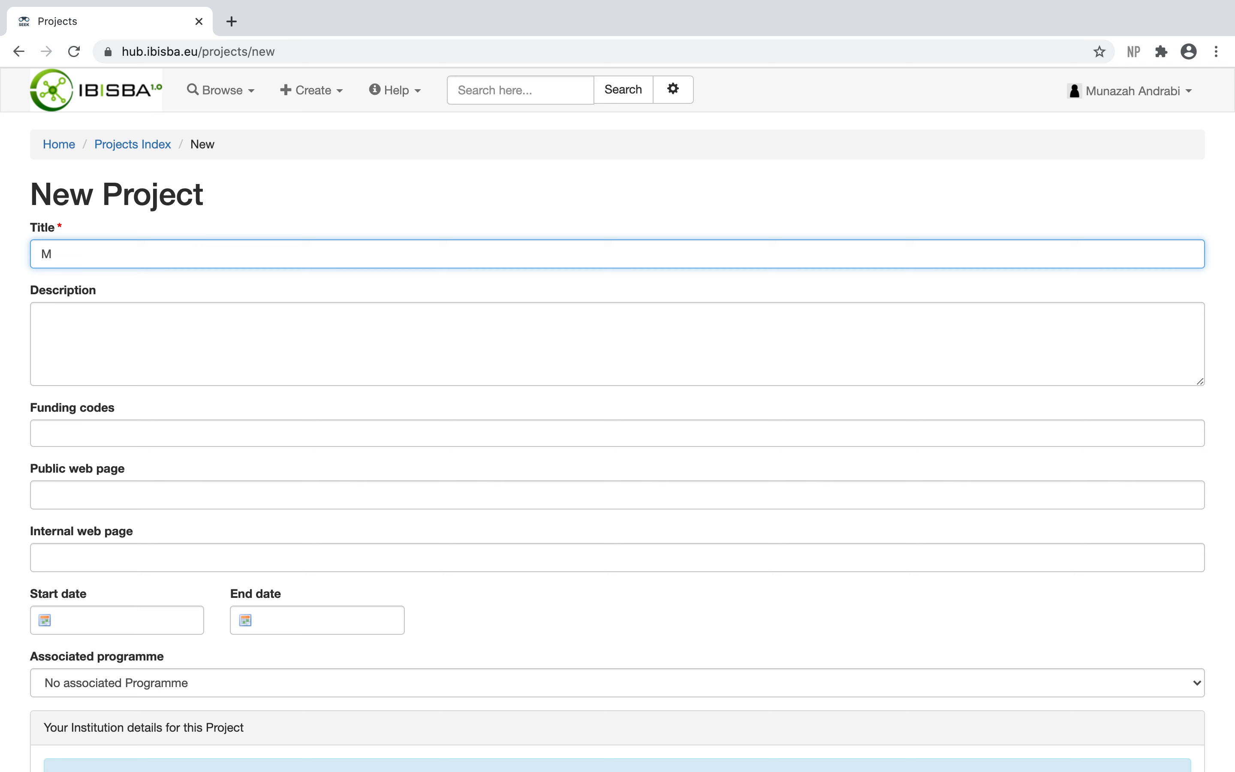
pyautogui.write('uconic Acid DEvelopemnt')
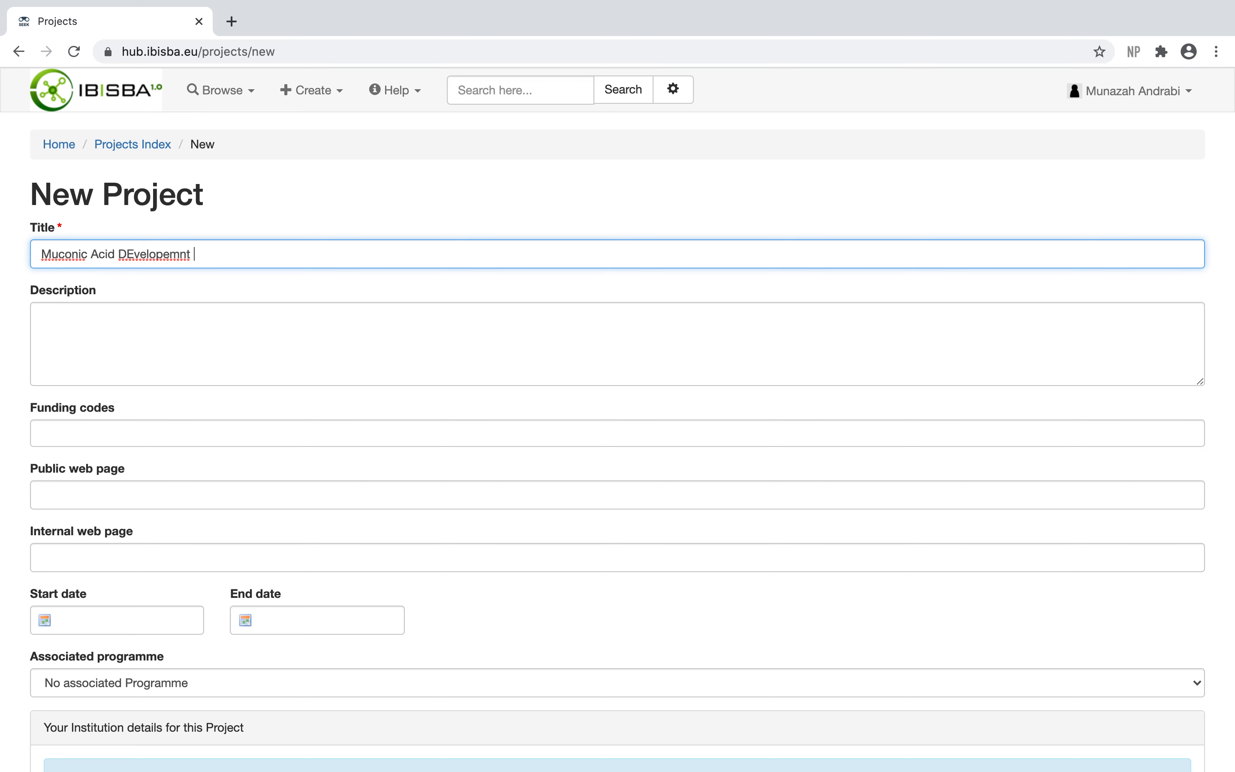
pyautogui.write(' from Yeast')
pyautogui.click(133, 253)
pyautogui.press('BackSpace')
pyautogui.write('e')
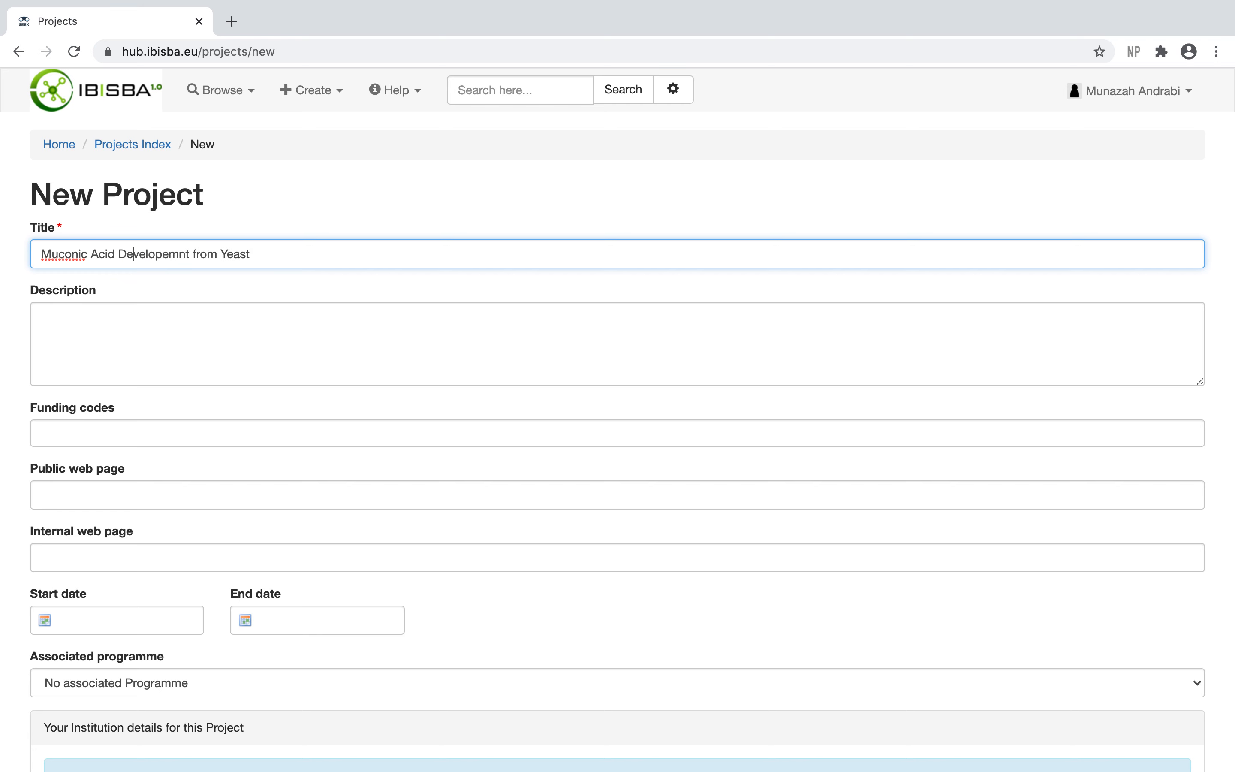
# - Enter the description "Genetic manipulations and optimisation of experimental conditions to improve synthesis of Muconic acid from yeast." and set the associated programme to IBISBA 2020 f2f
pyautogui.click(88, 316)
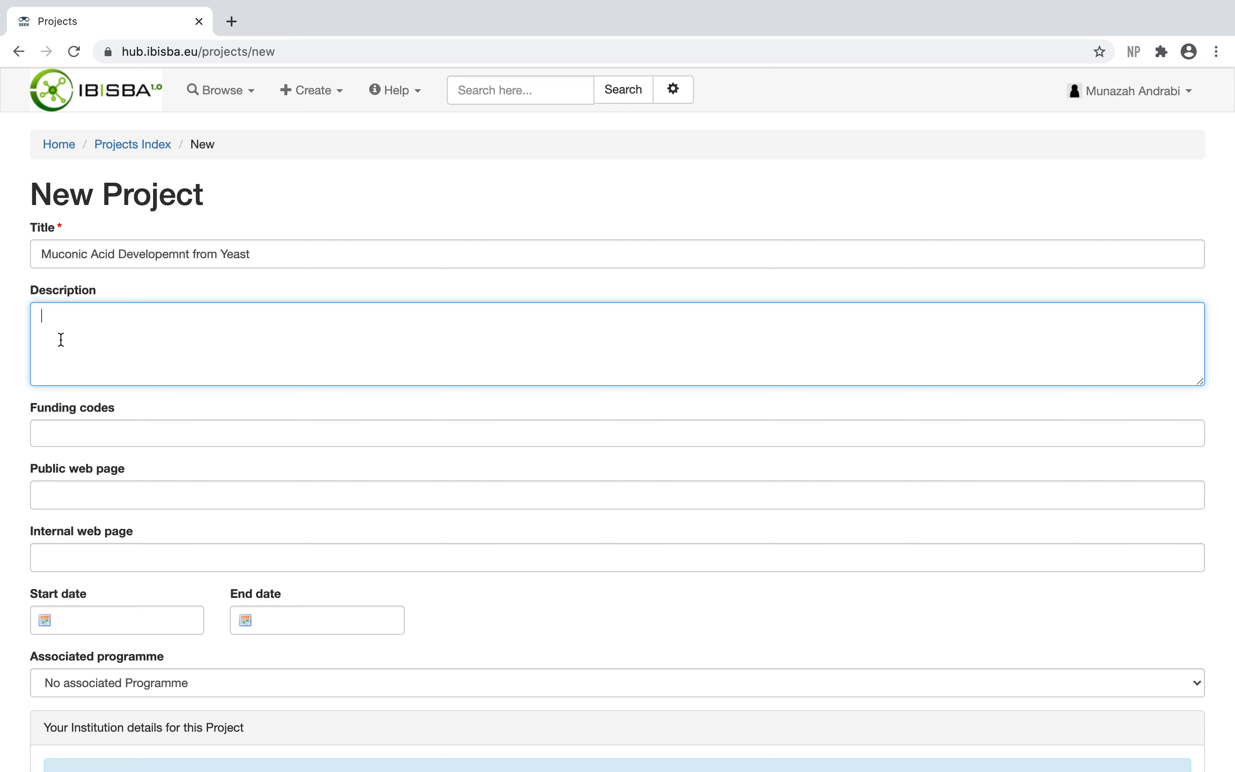
pyautogui.write('Genetic manipulations and optimisation of  experimental conditions to improve synthesis of Muconic acid from yeast.')
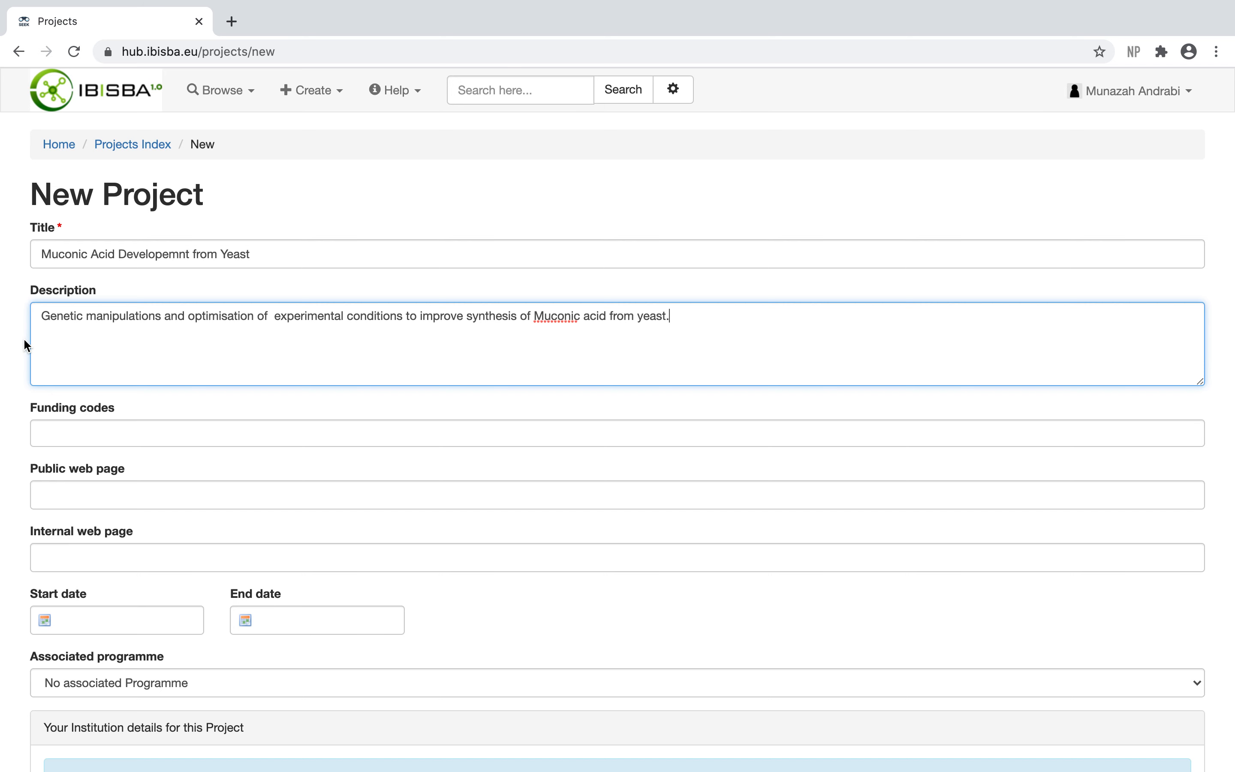
pyautogui.scroll(-5, 56, 344)
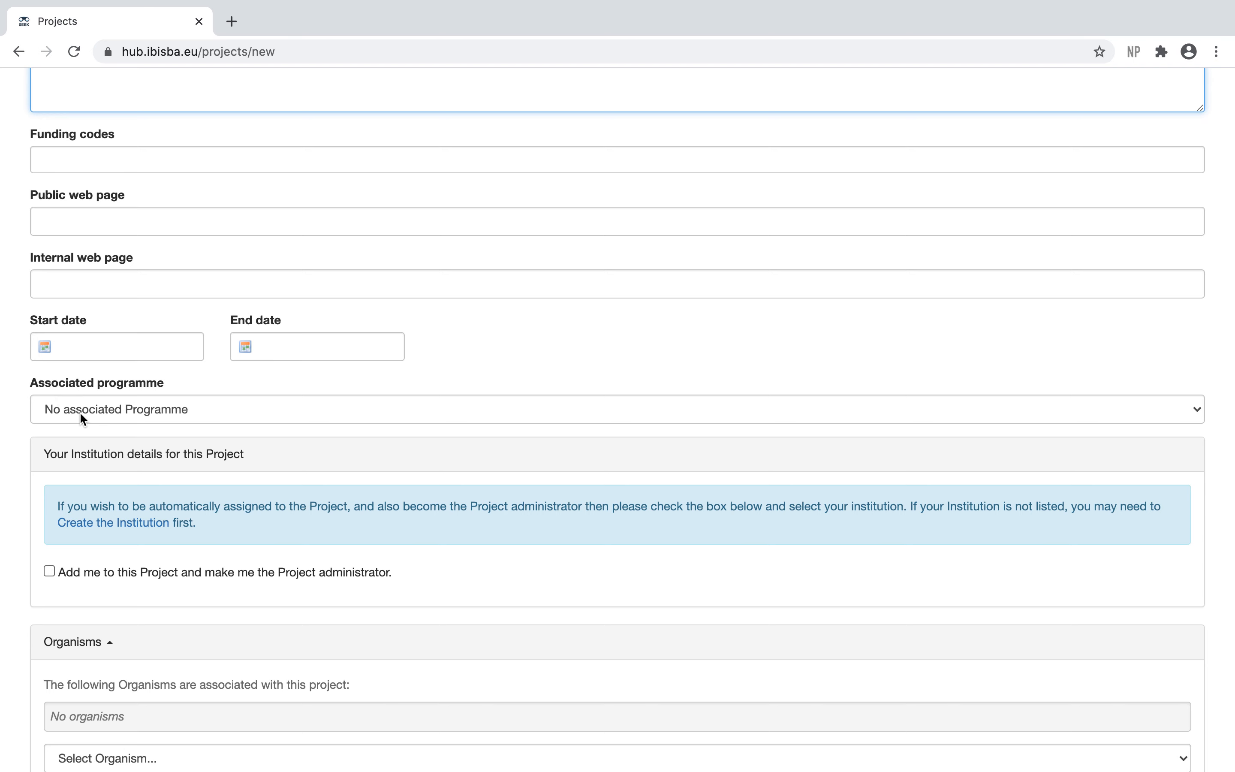
pyautogui.click(81, 417)
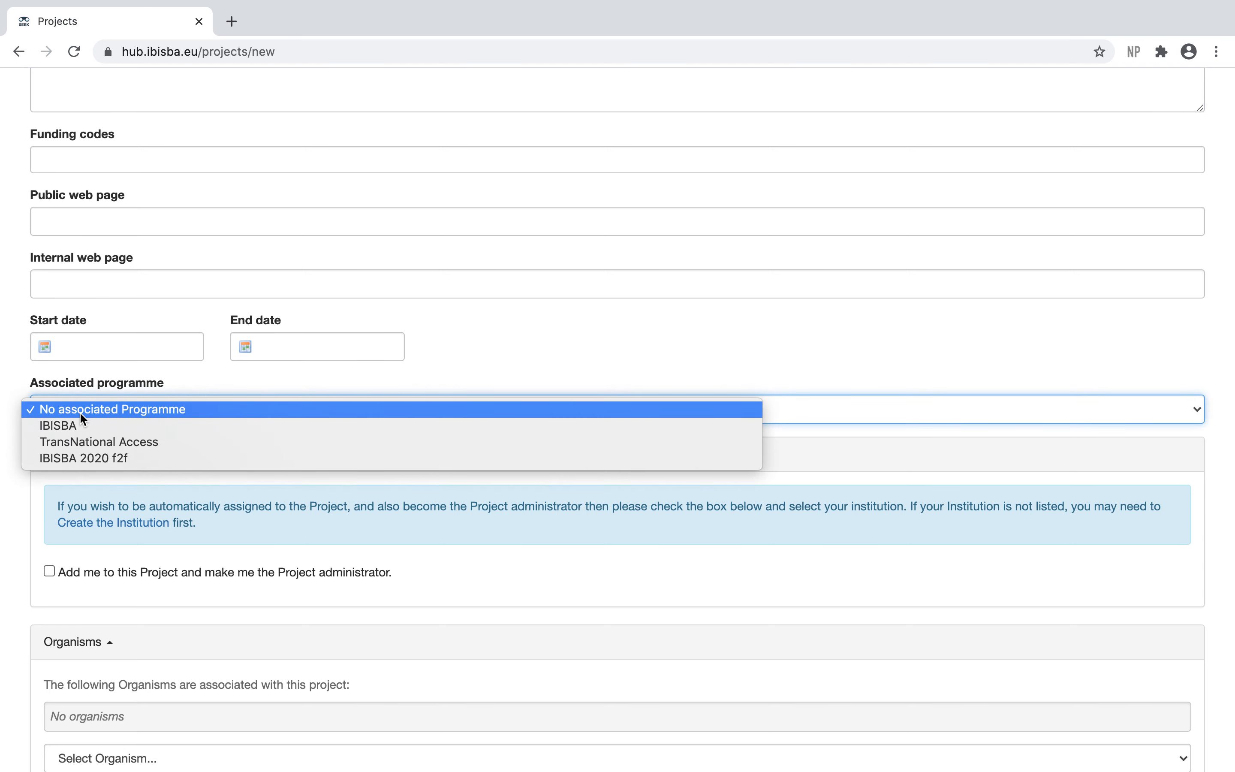
pyautogui.click(75, 457)
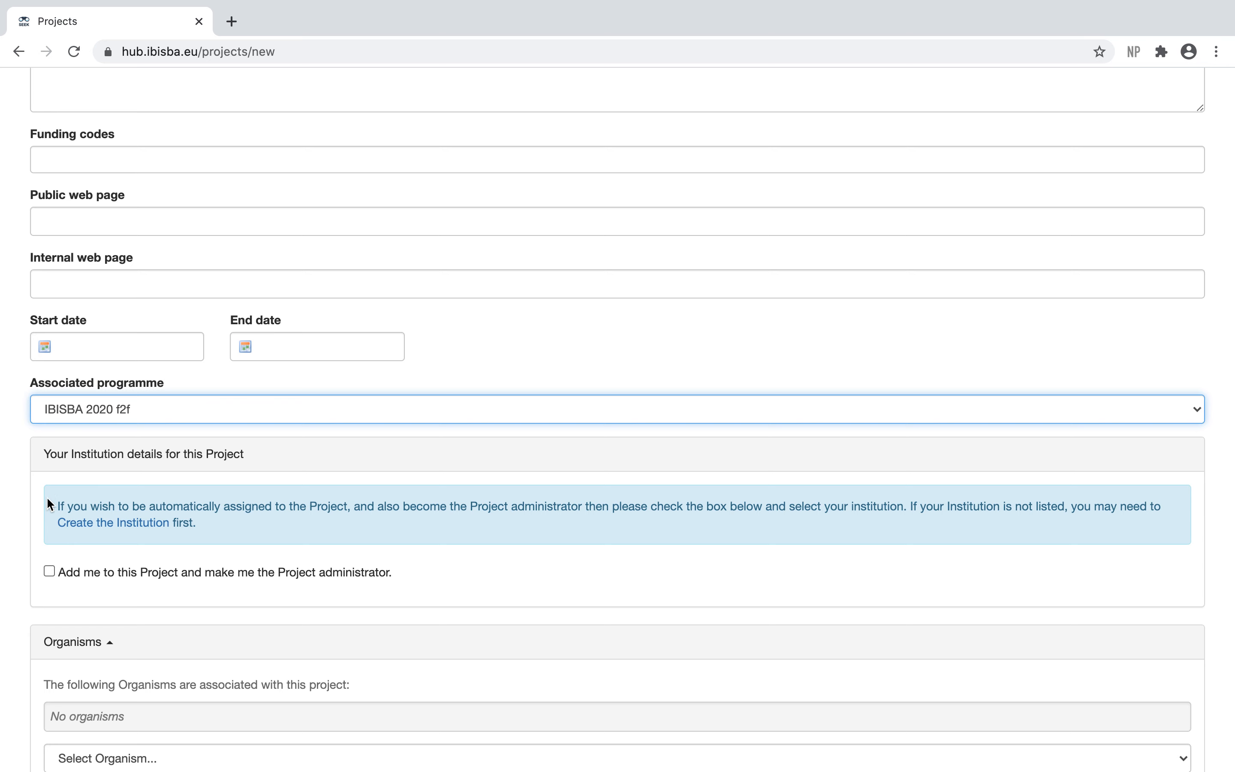
# - Add yourself to the project as Project administrator with the institution UNIMAN - The University of Manchester
pyautogui.click(49, 571)
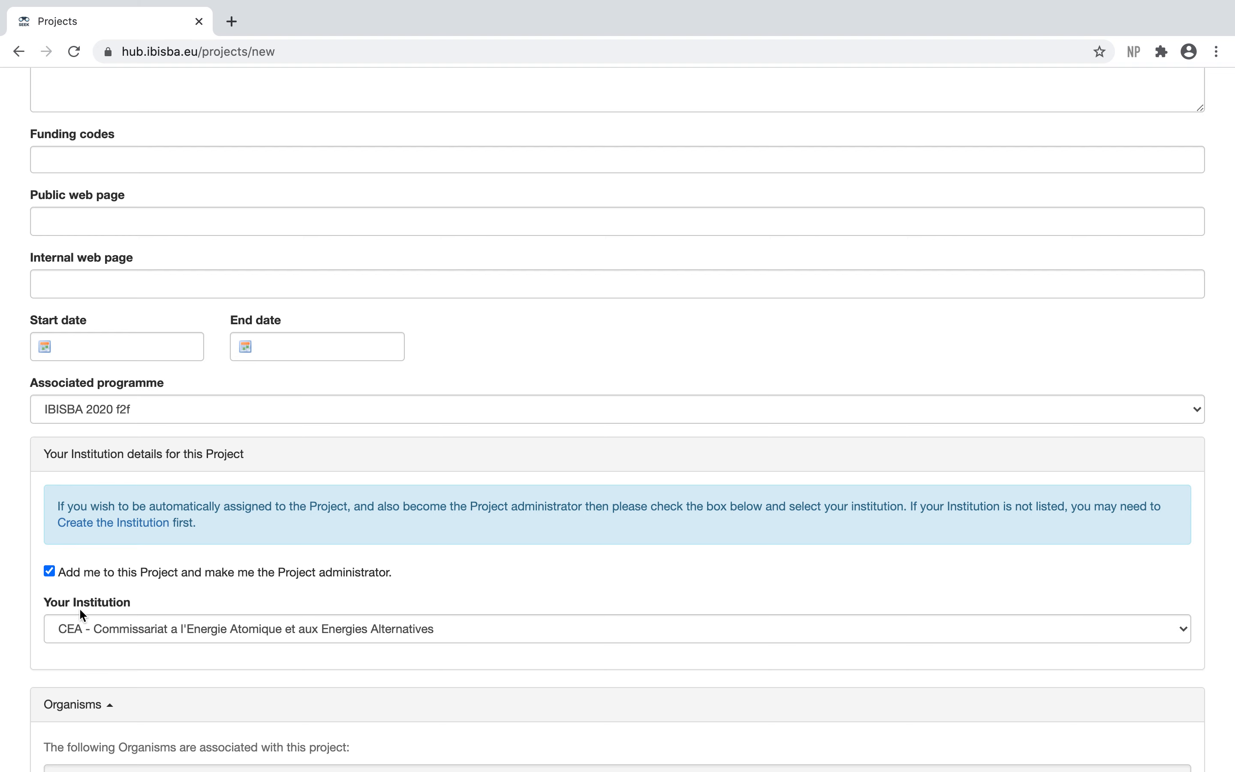
pyautogui.click(85, 627)
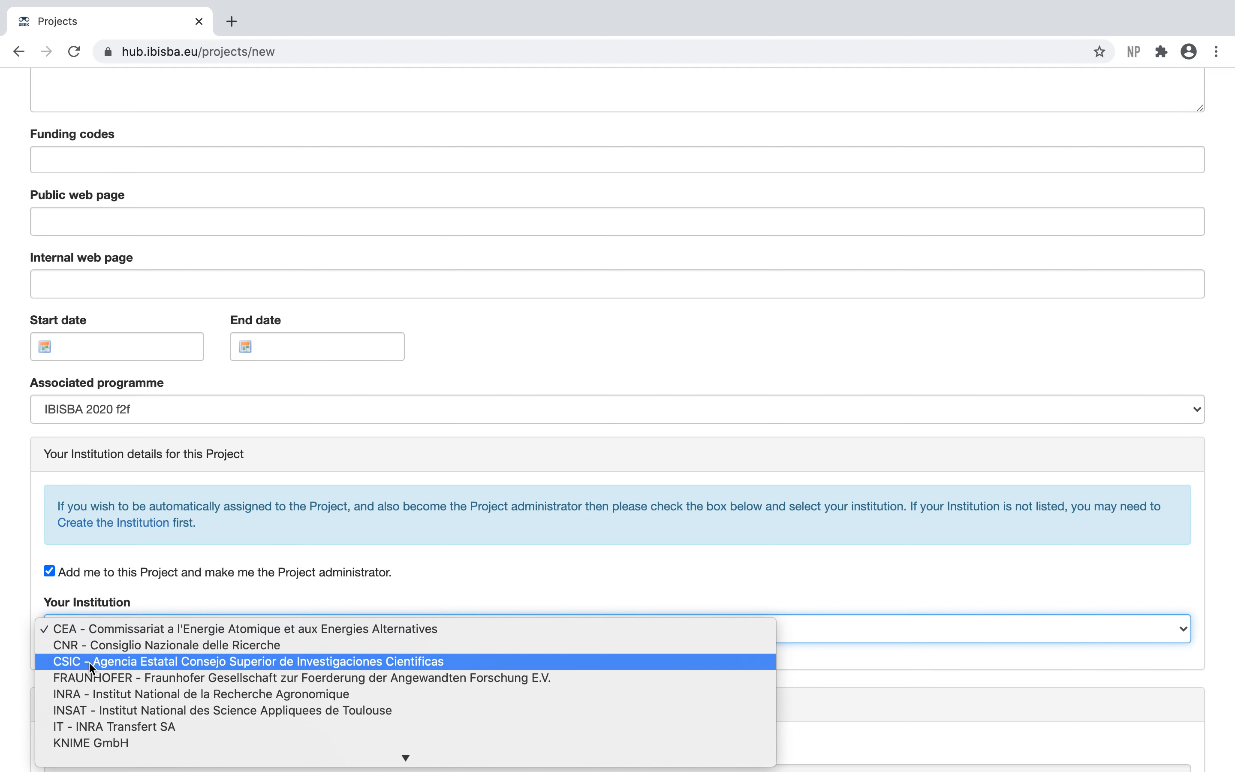
pyautogui.scroll(-3, 91, 669)
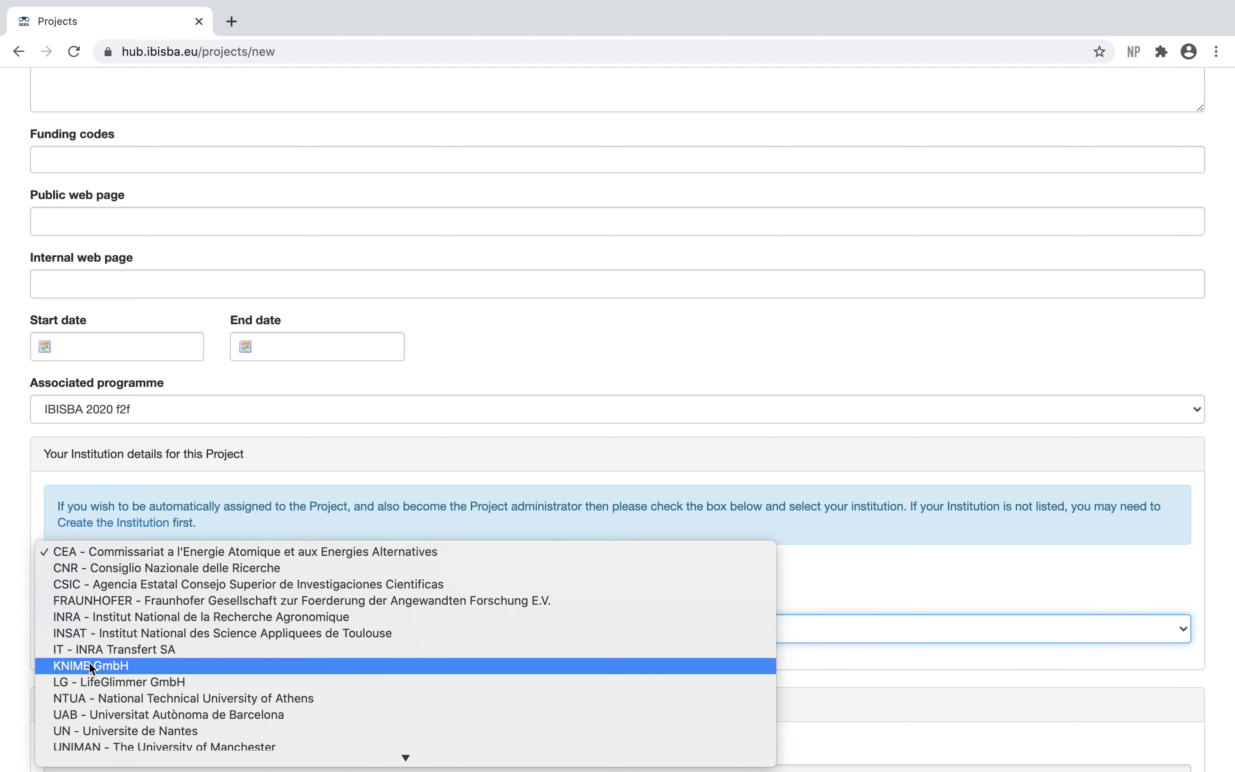
pyautogui.click(87, 745)
# - Associate the organism Saccharomyces cerevisiae with the project and create the project
pyautogui.scroll(-3, 101, 674)
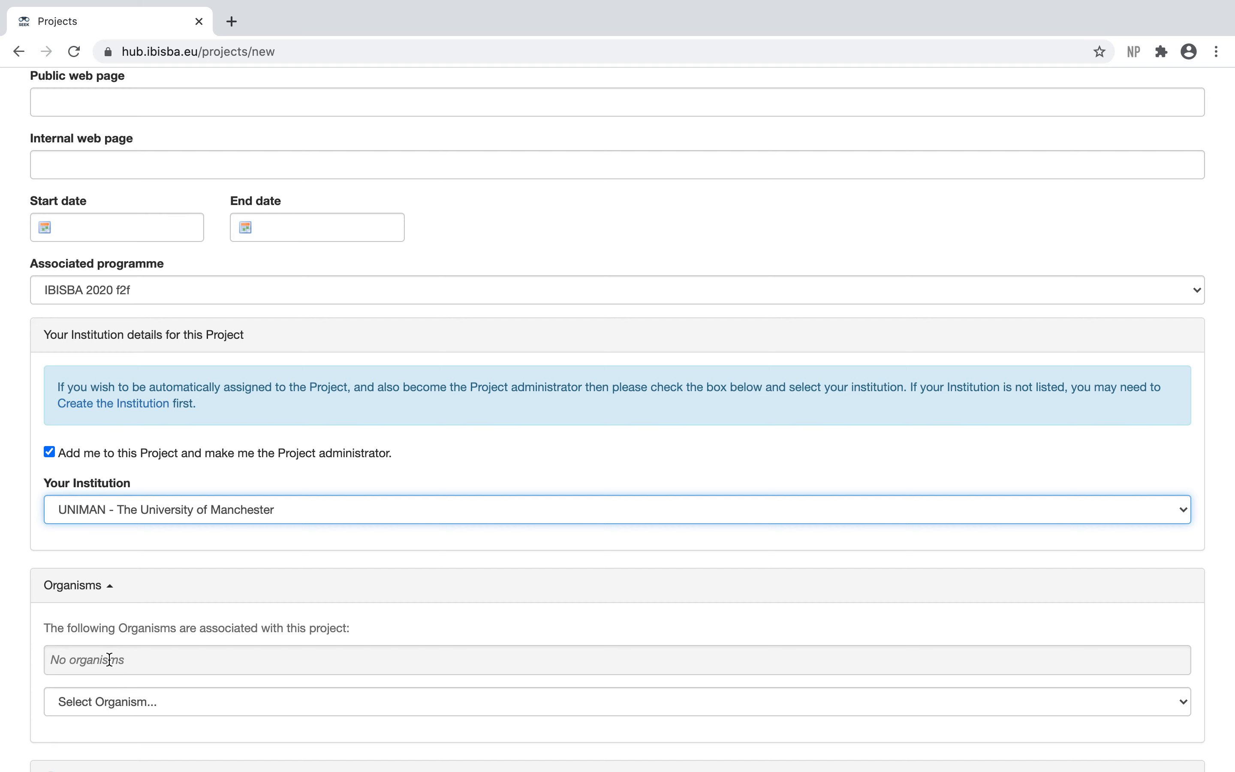
pyautogui.click(99, 698)
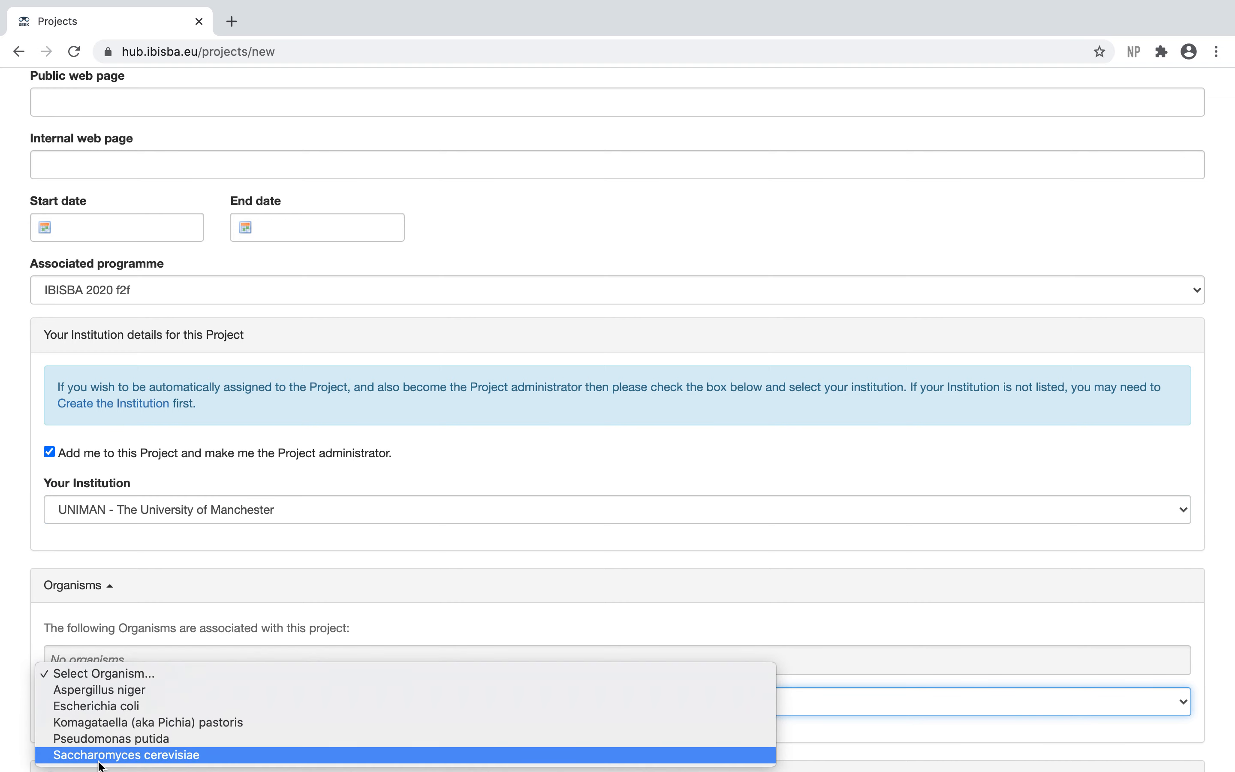
pyautogui.click(102, 755)
pyautogui.scroll(-3, 49, 722)
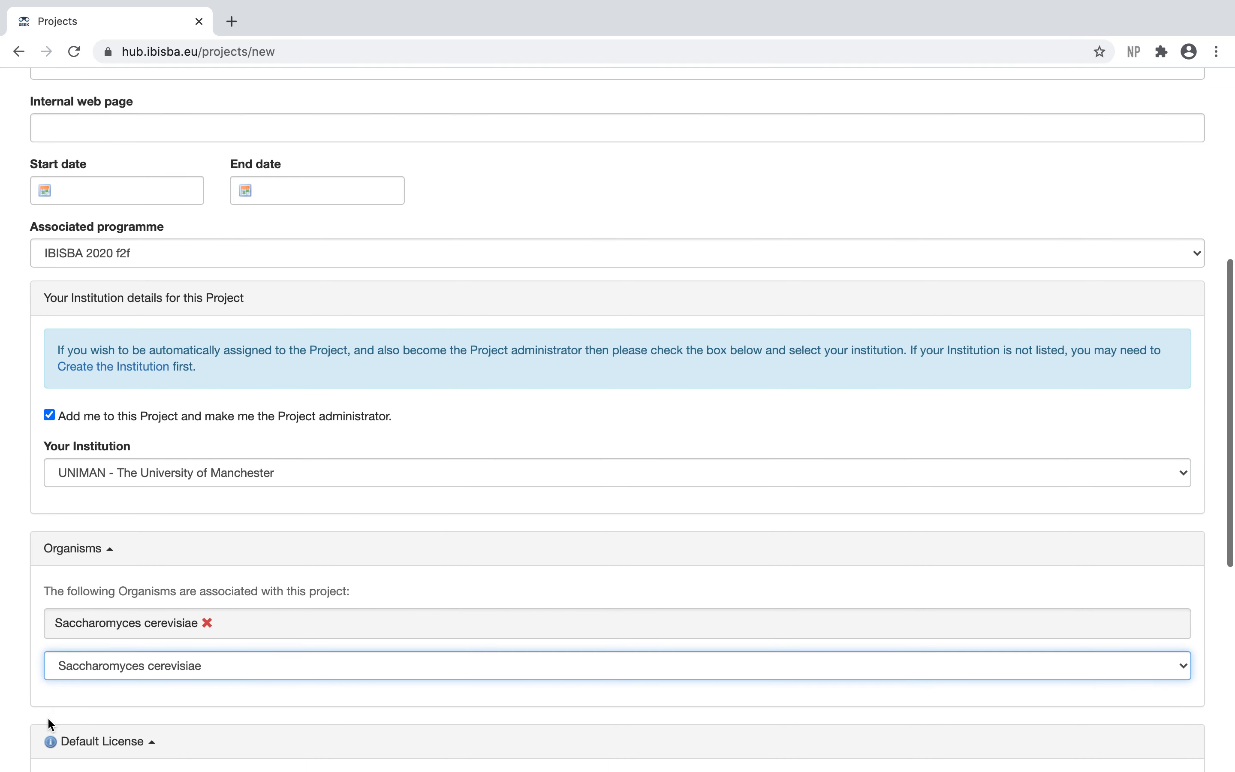
pyautogui.scroll(-5, 49, 720)
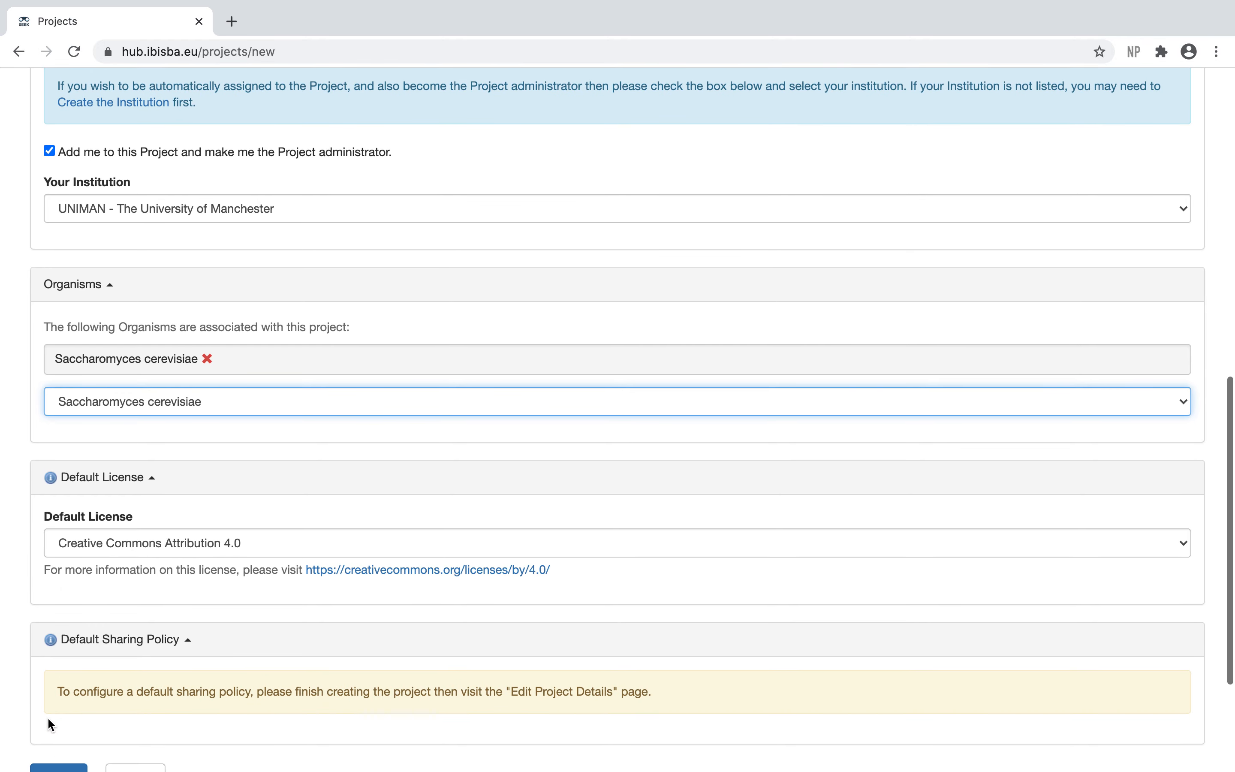
pyautogui.scroll(-1, 47, 718)
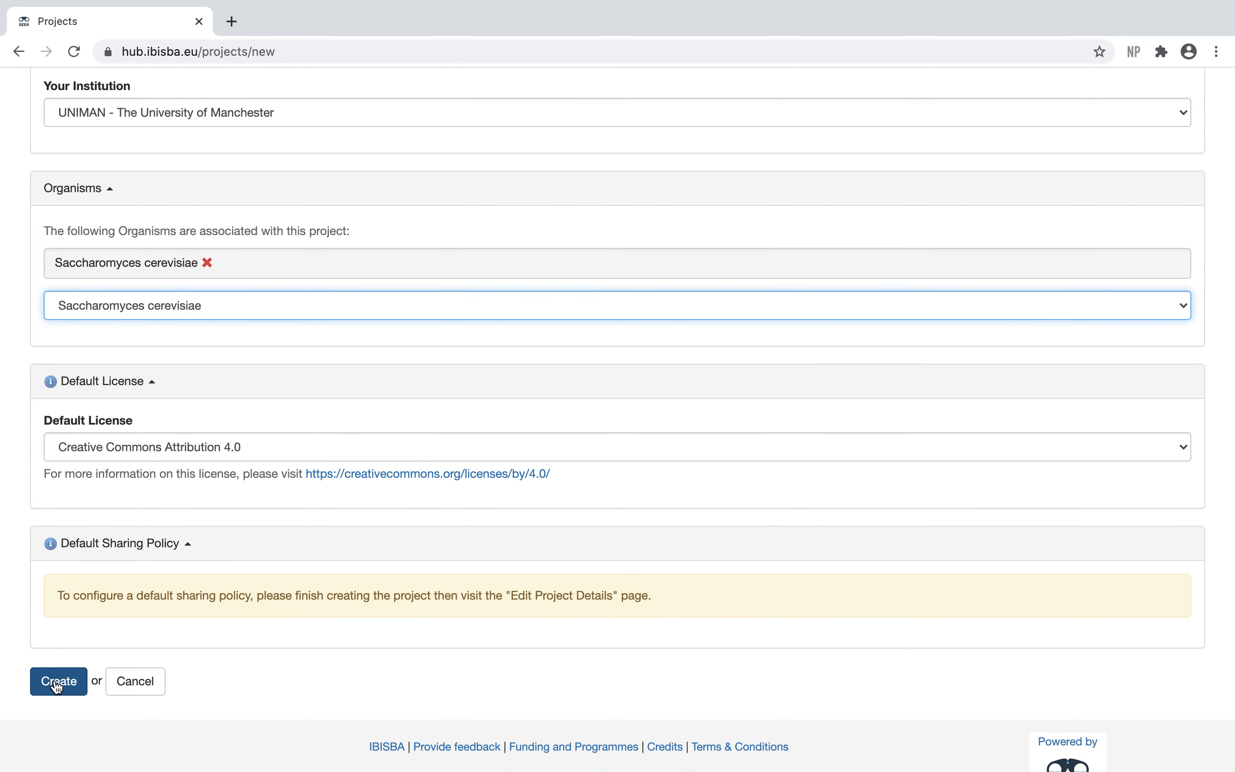
pyautogui.click(57, 684)
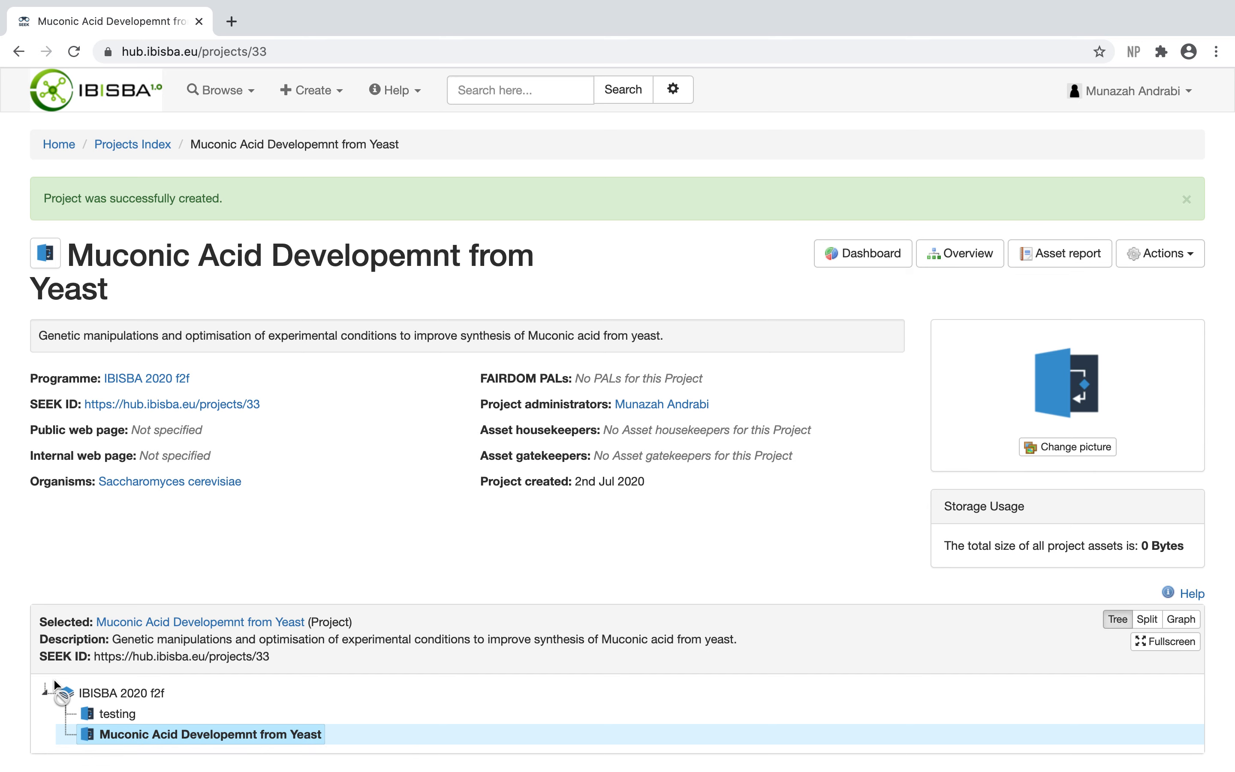
# - Open the new project for management and set its default license to "No license - no permission to use unless the owner grants a licence"
pyautogui.scroll(-3, 261, 508)
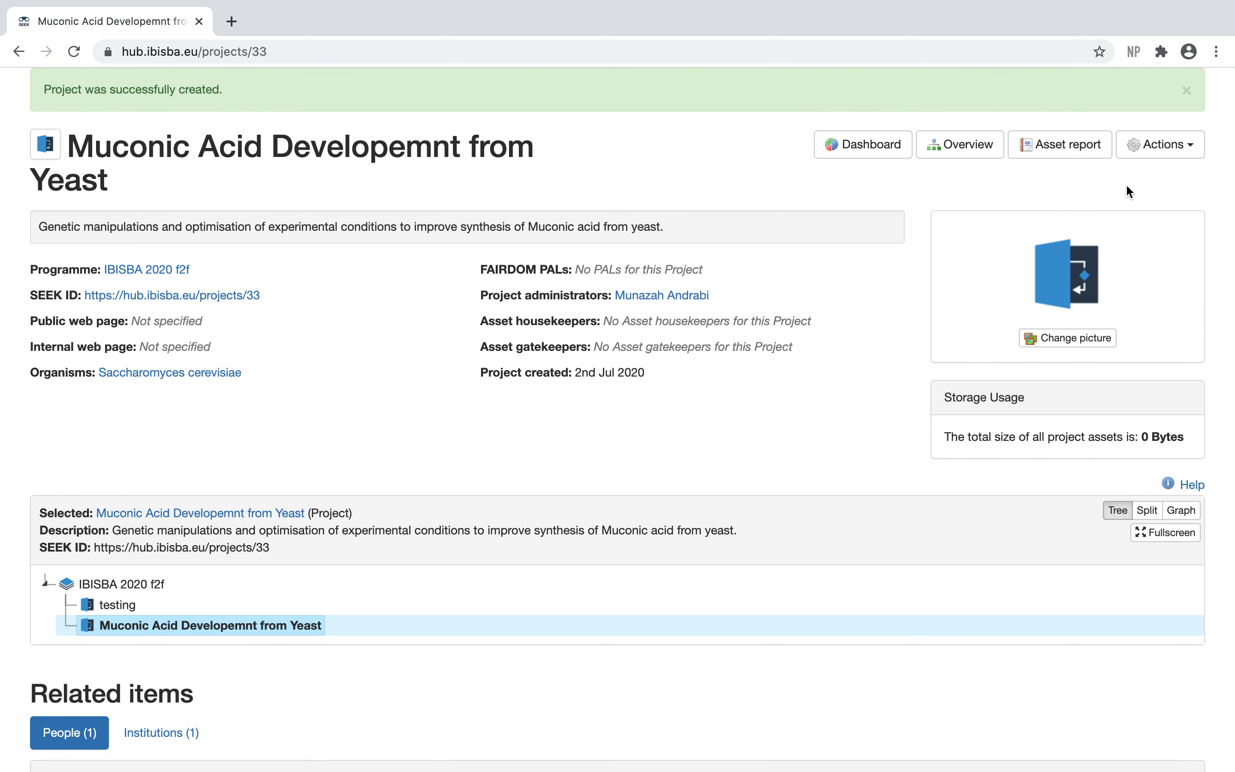
pyautogui.click(1173, 151)
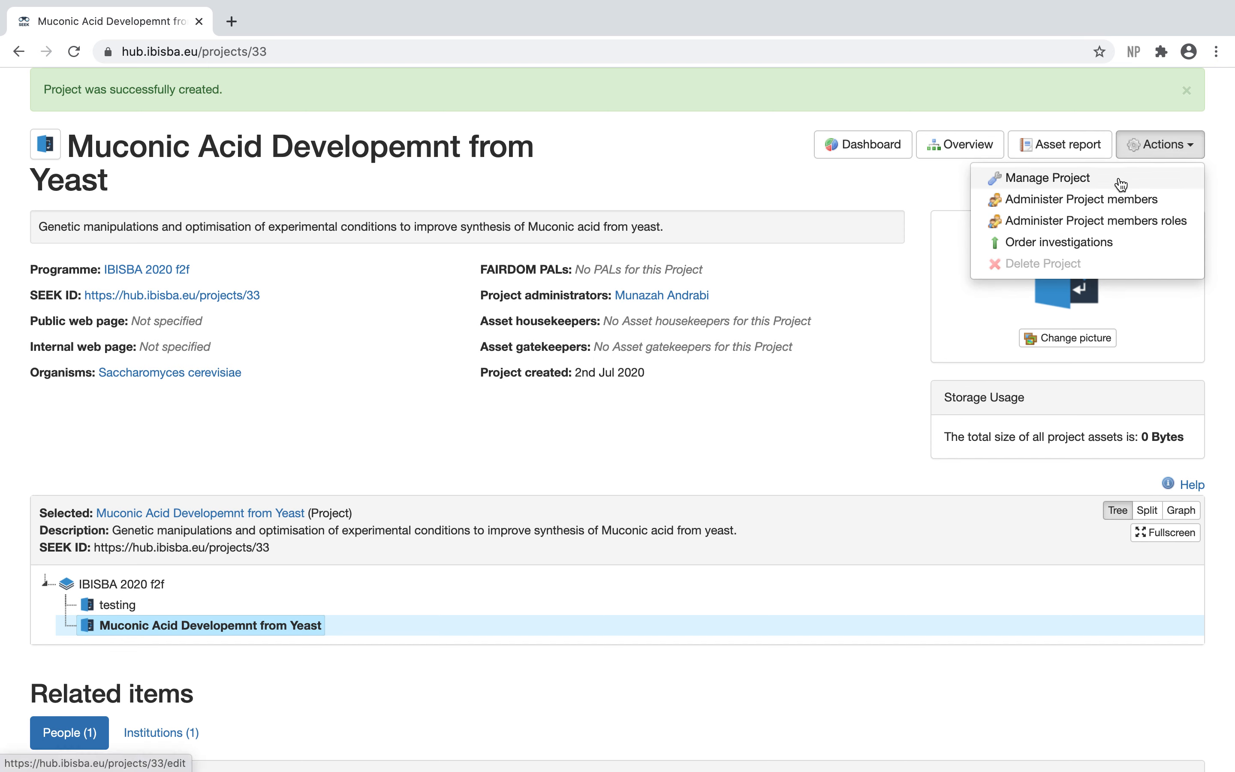
pyautogui.click(1119, 179)
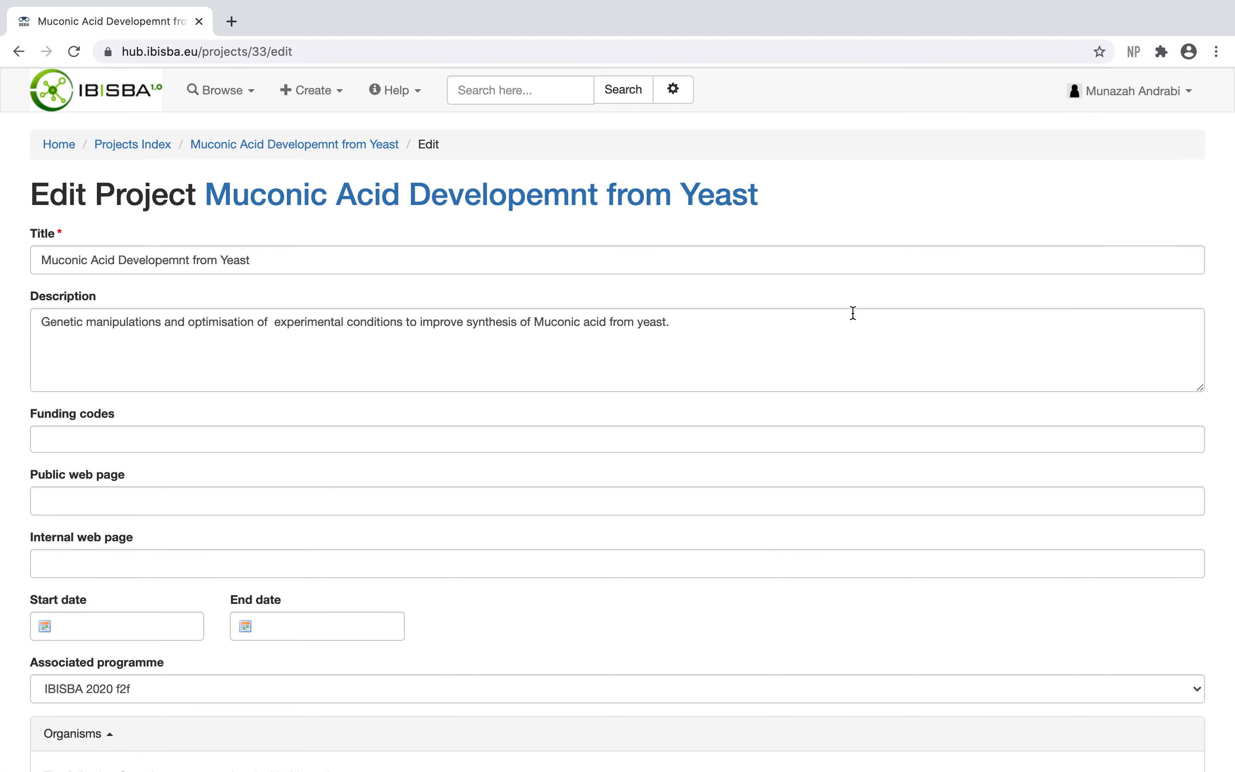
pyautogui.scroll(-3, 771, 365)
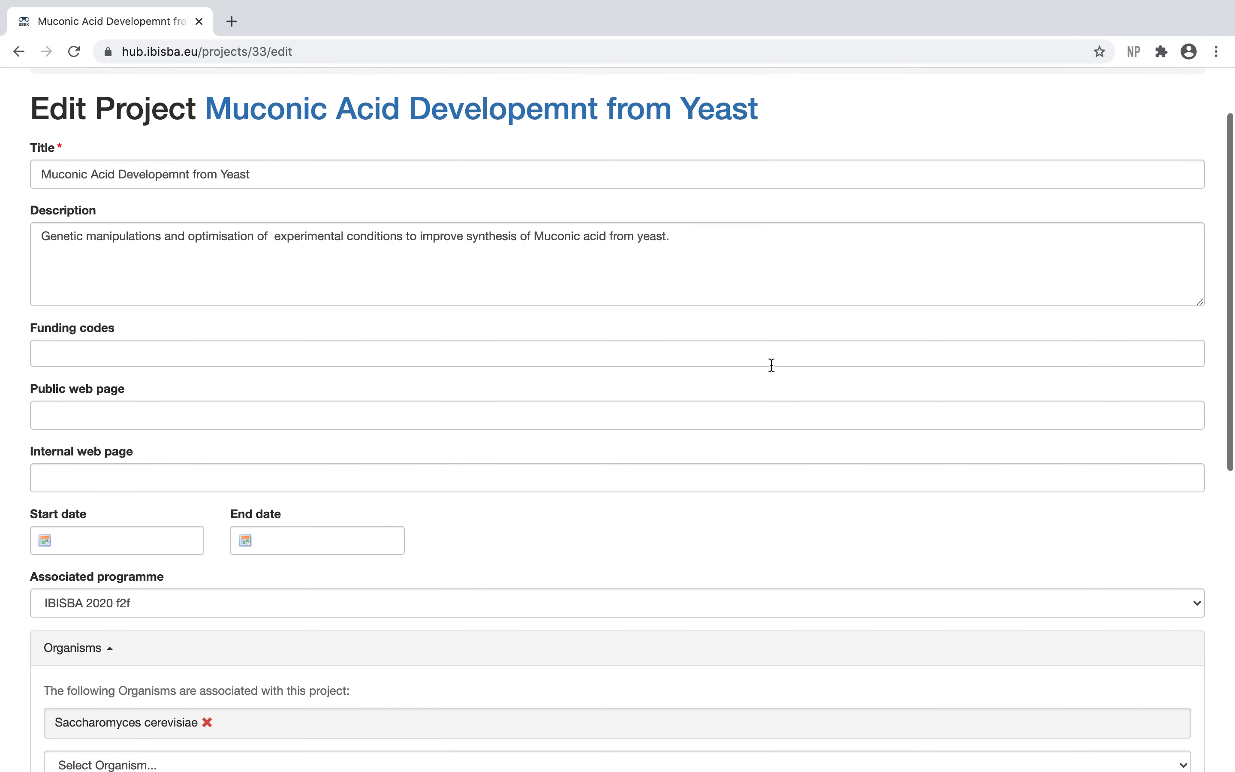
pyautogui.scroll(-10, 771, 365)
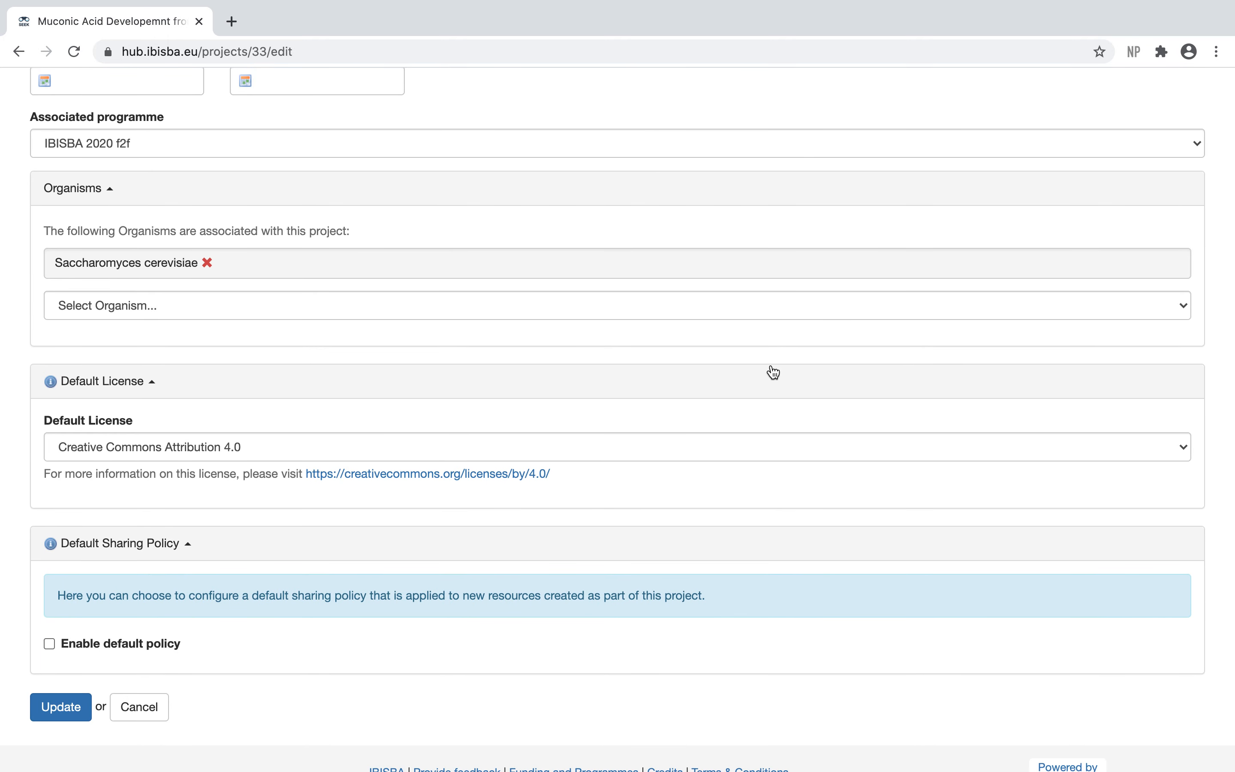
pyautogui.scroll(-1, 773, 372)
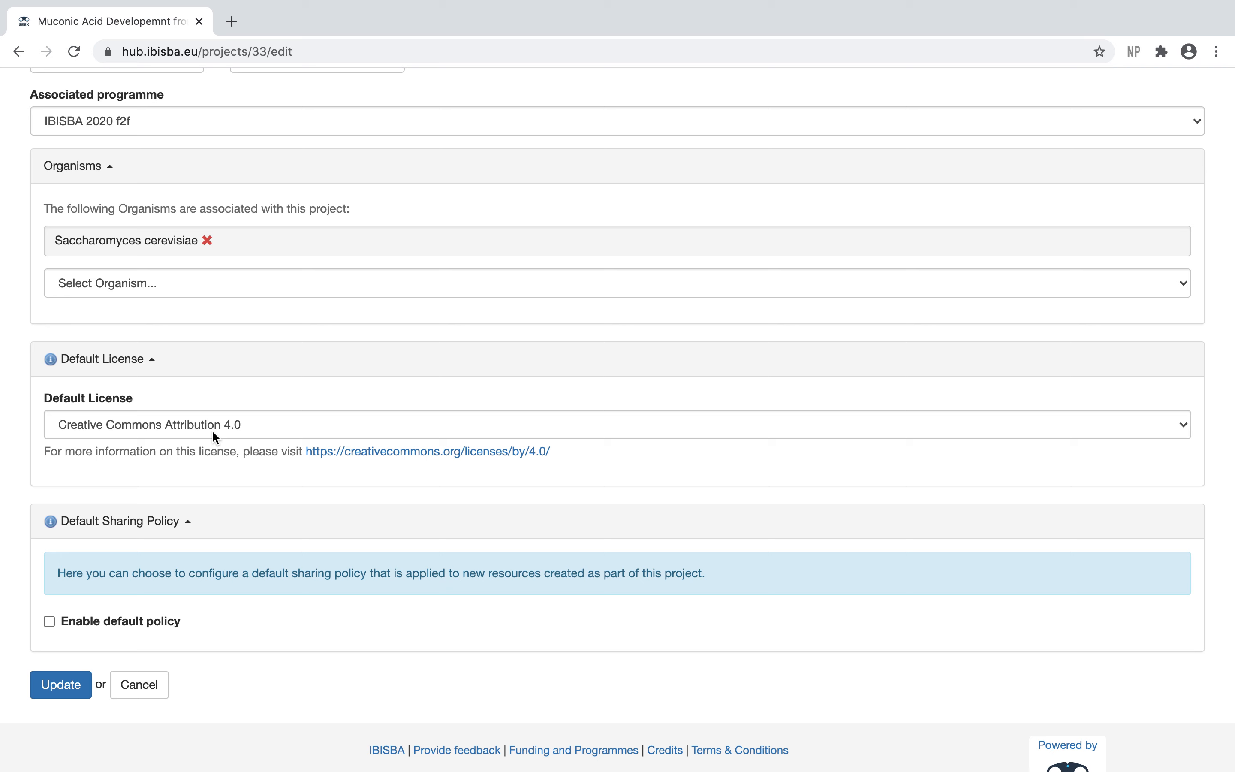
pyautogui.click(142, 427)
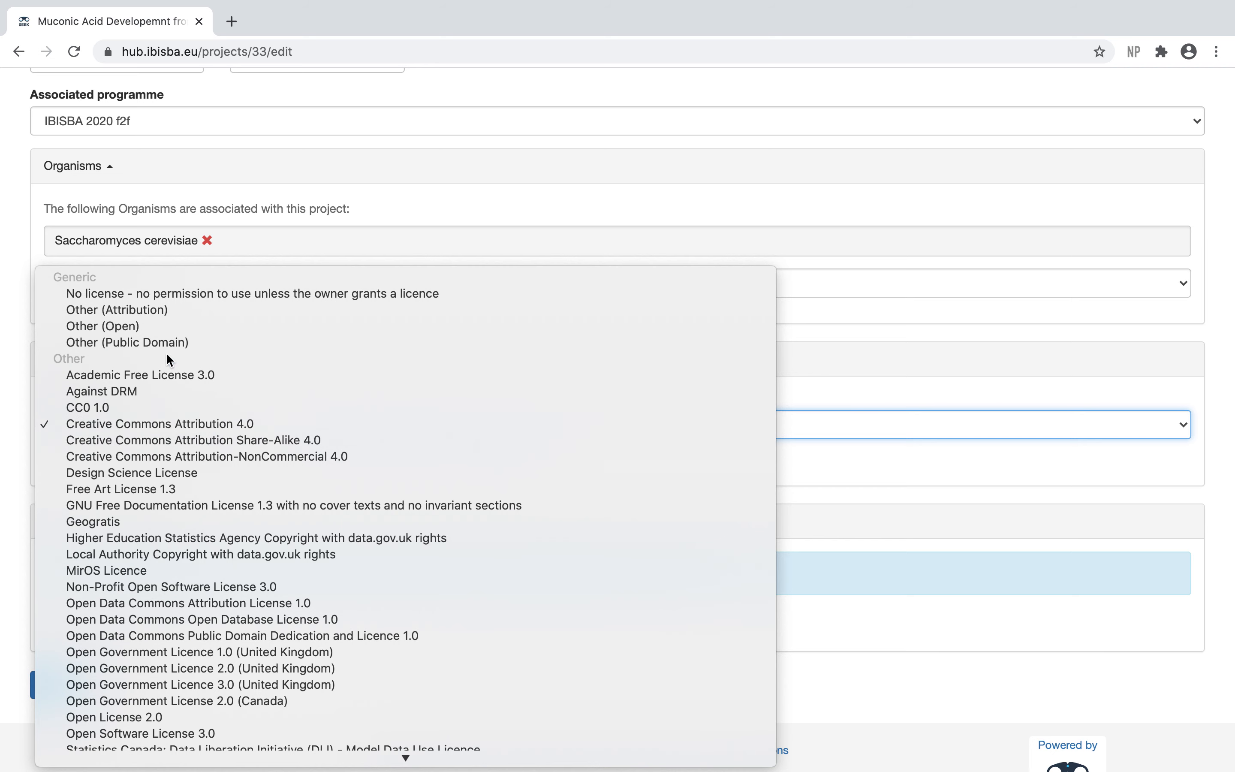
pyautogui.click(173, 301)
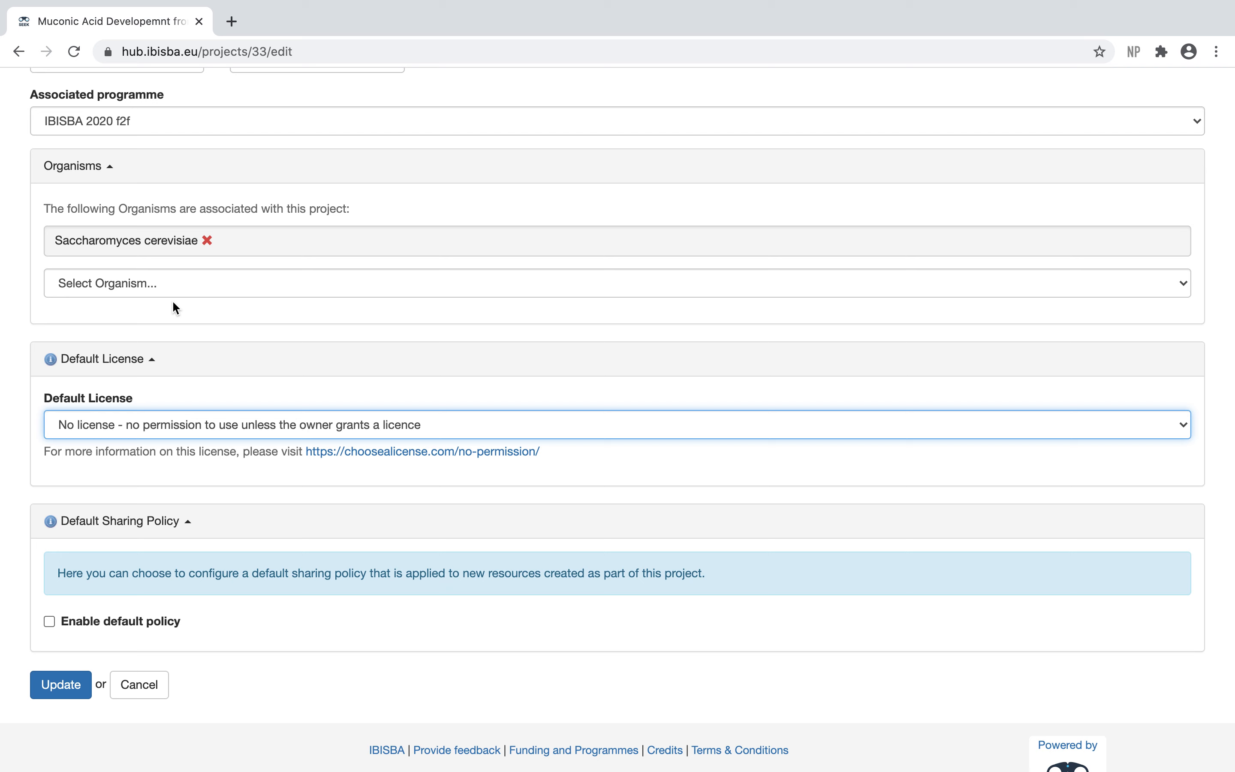
# - Enable the project's default sharing policy and set the Public access level to View
pyautogui.click(49, 621)
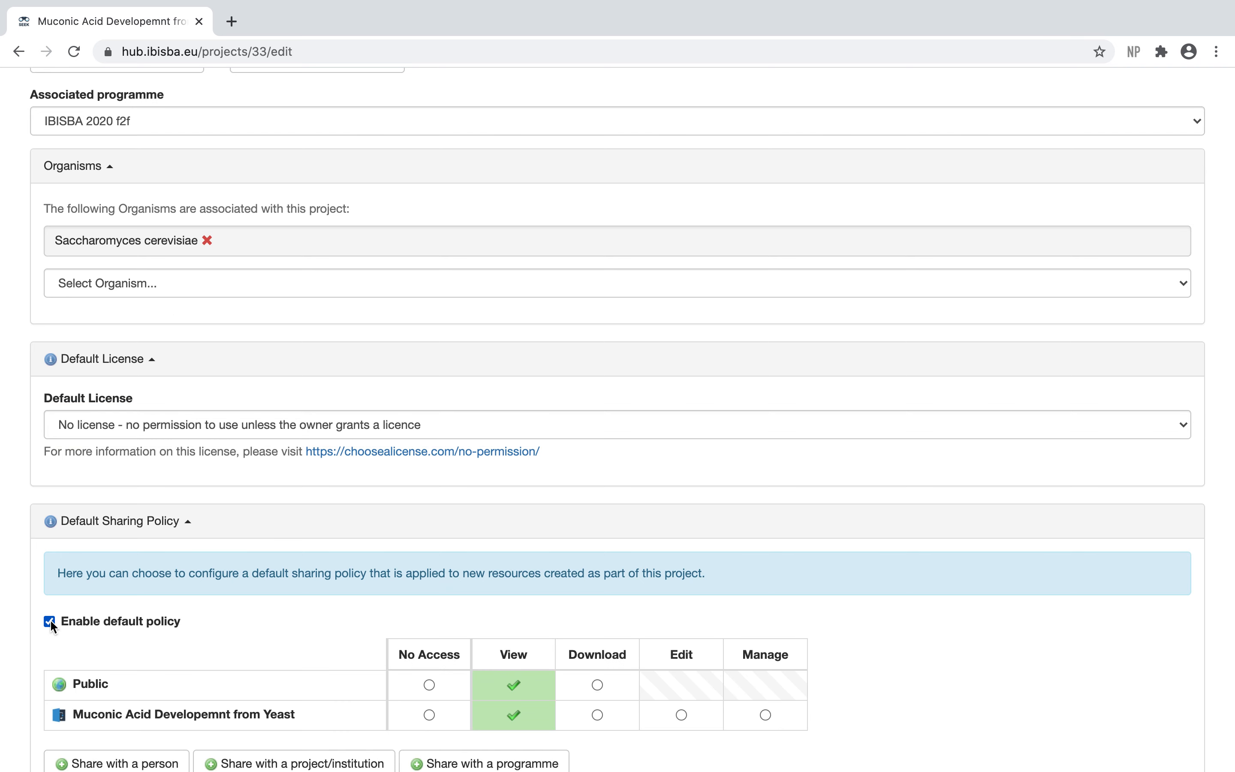
pyautogui.scroll(-2, 111, 595)
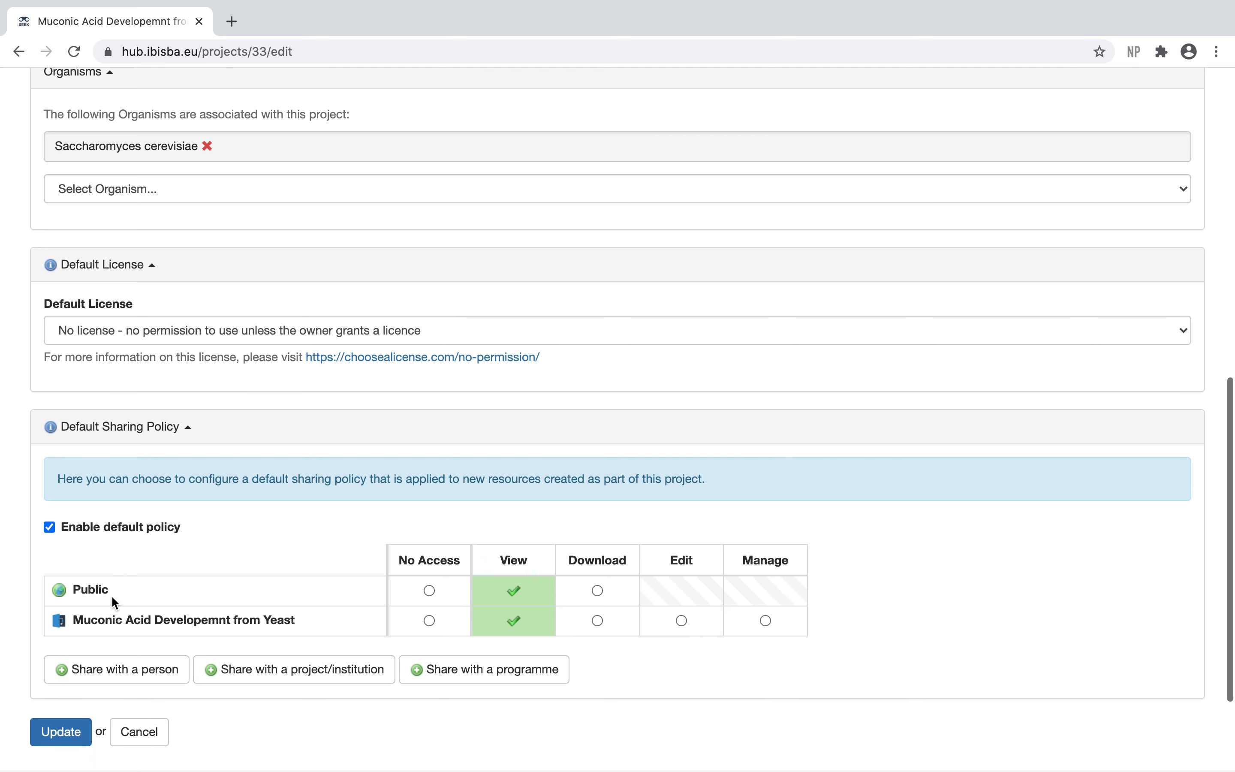
pyautogui.scroll(-1, 111, 597)
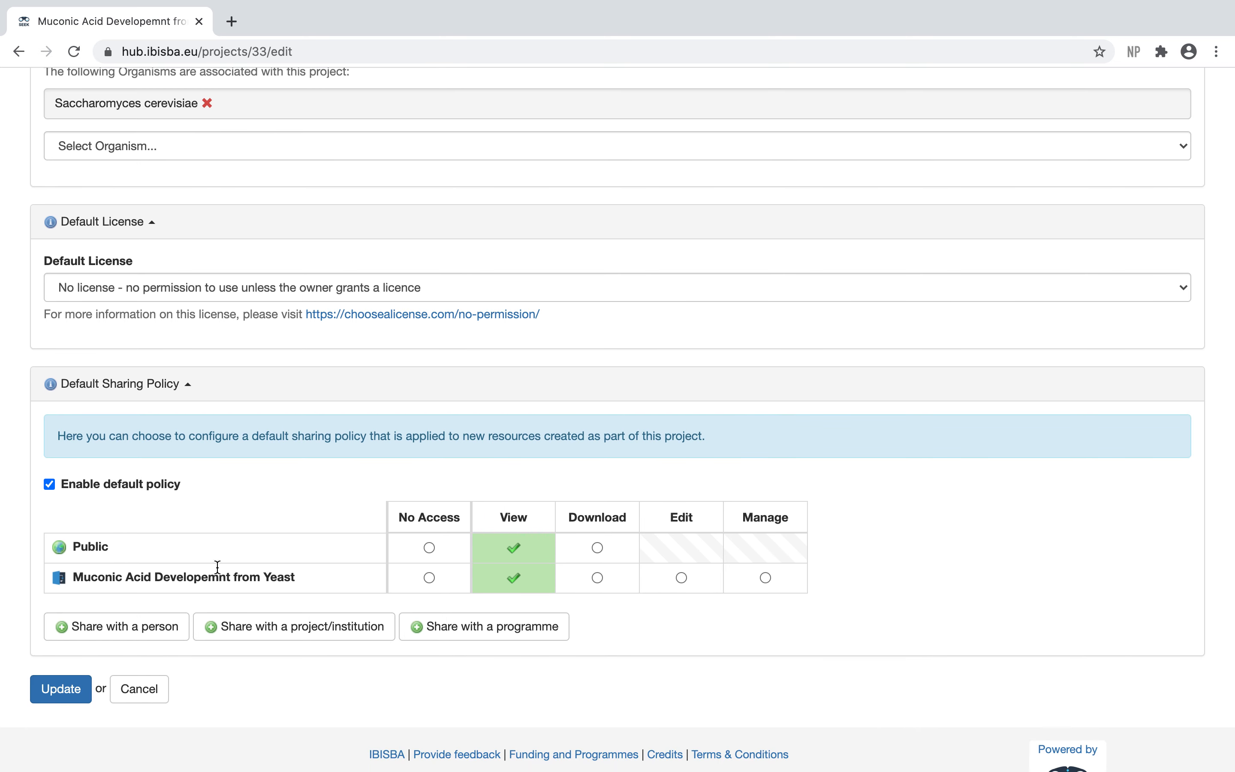
pyautogui.click(430, 548)
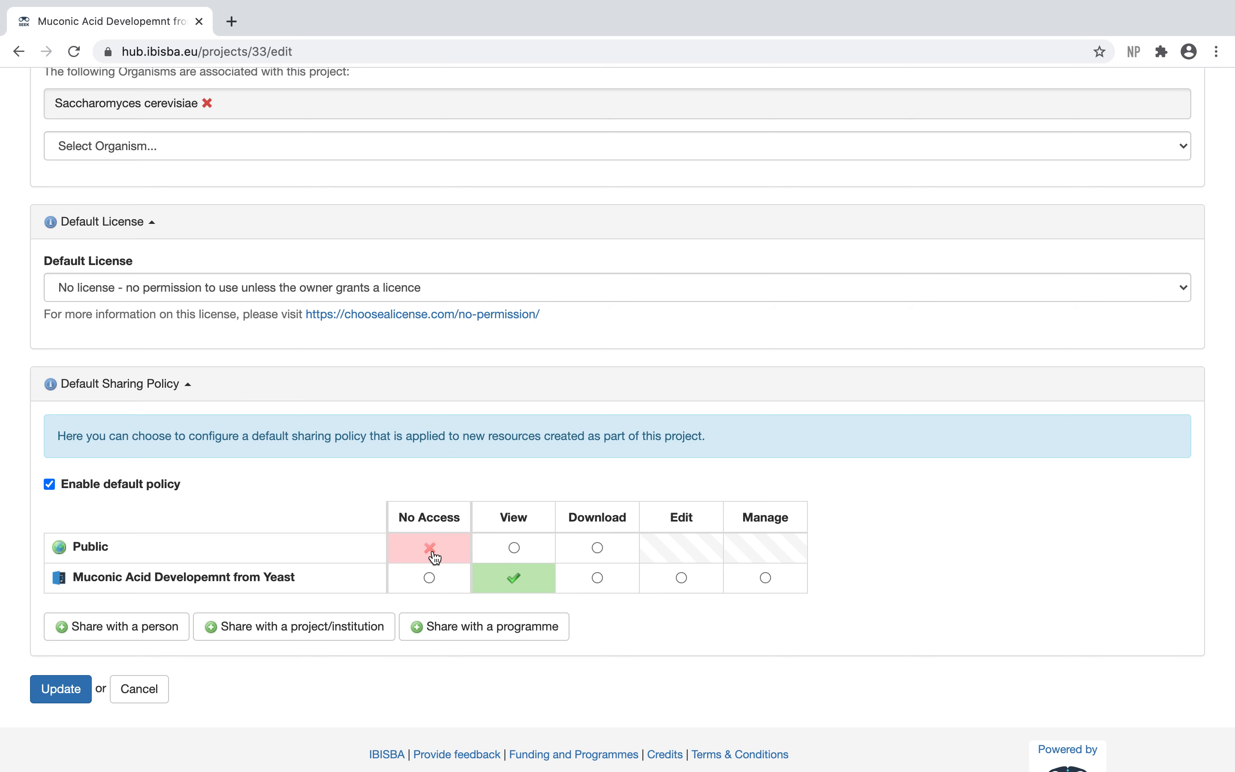
pyautogui.click(513, 550)
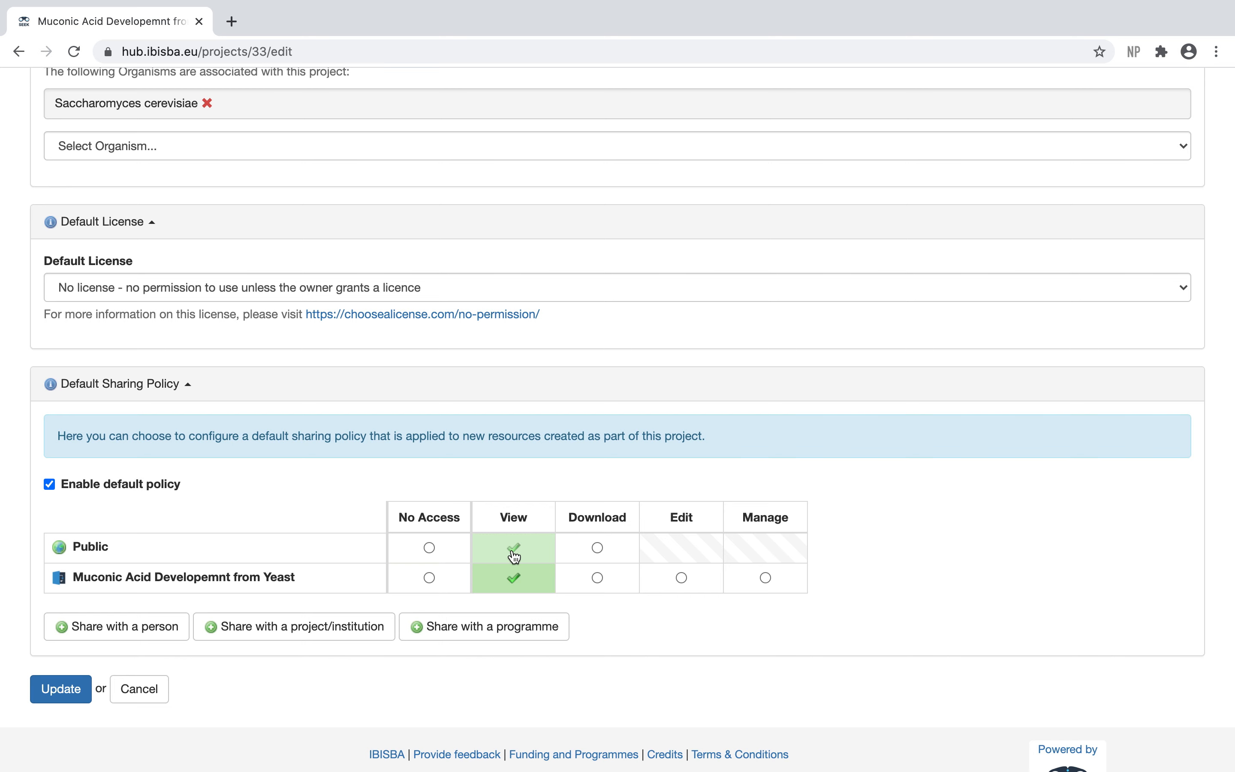
# - Share the default policy with a colleague as "View and edit summary and contents" and update the project
pyautogui.scroll(-3, 414, 532)
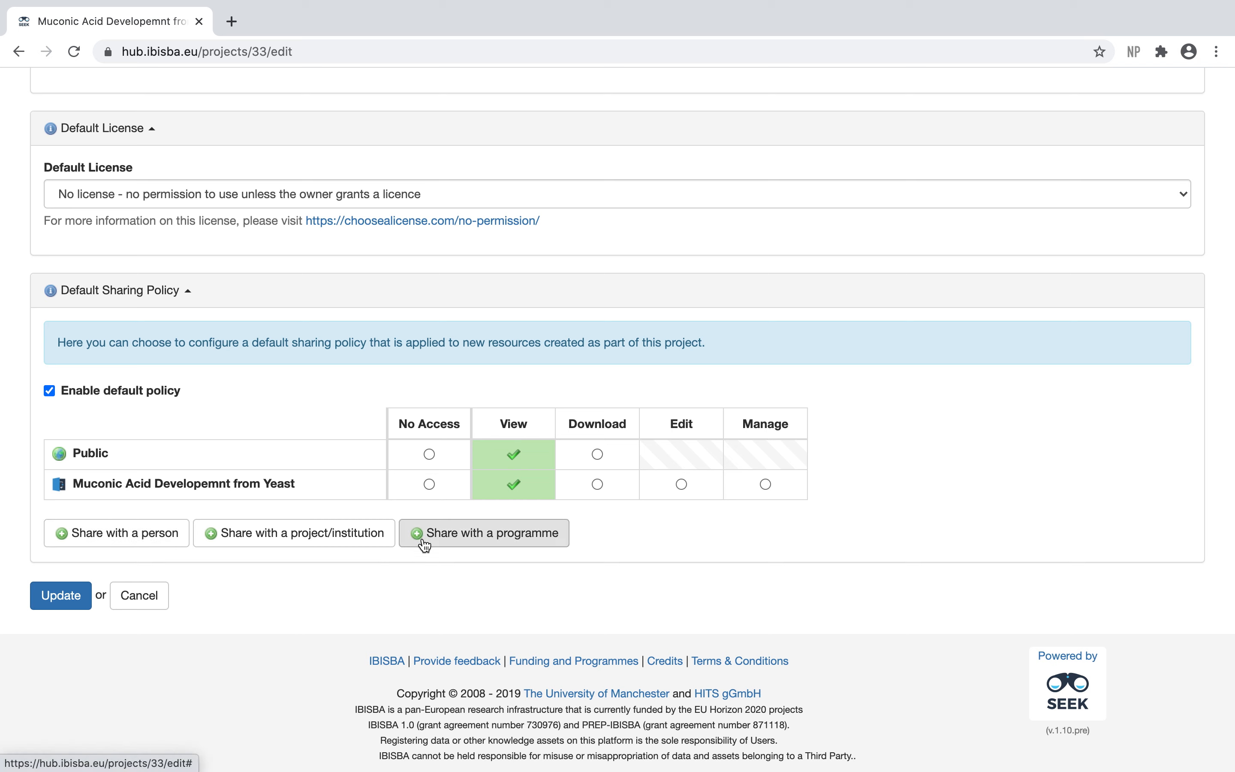
pyautogui.click(157, 536)
pyautogui.click(498, 190)
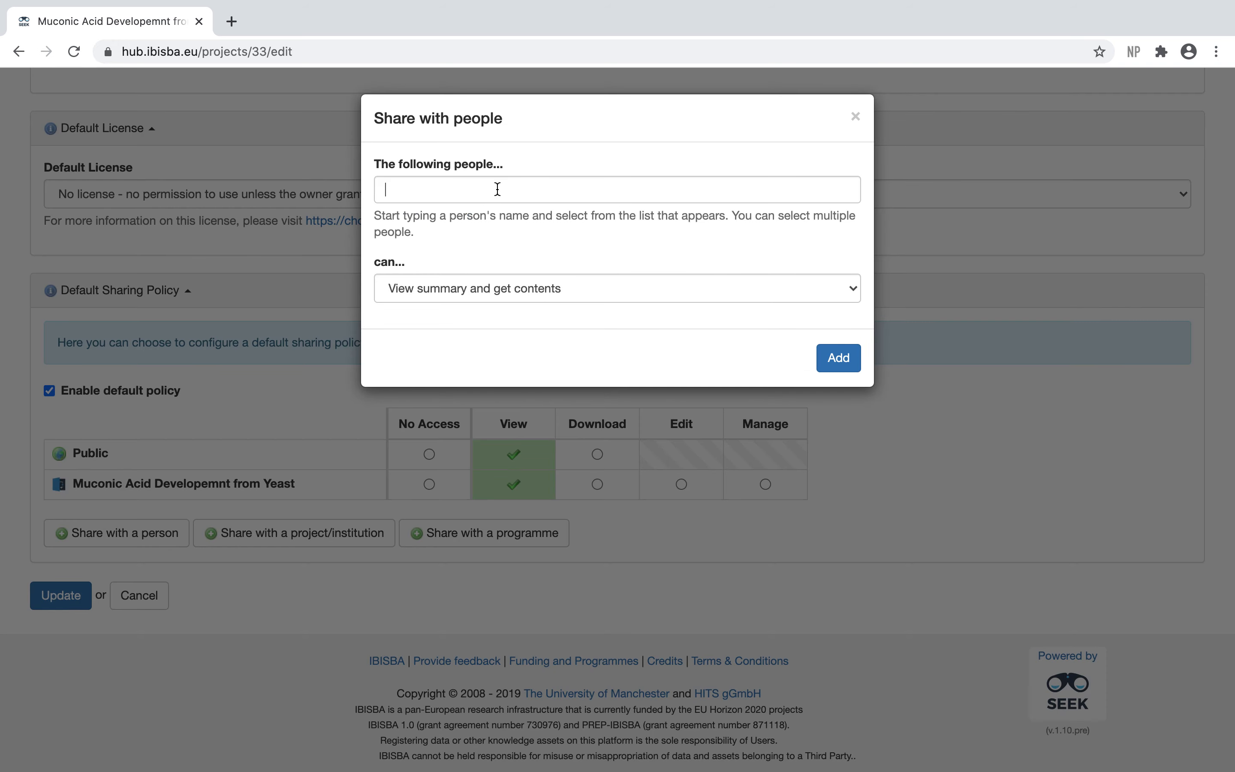
pyautogui.write('Stef')
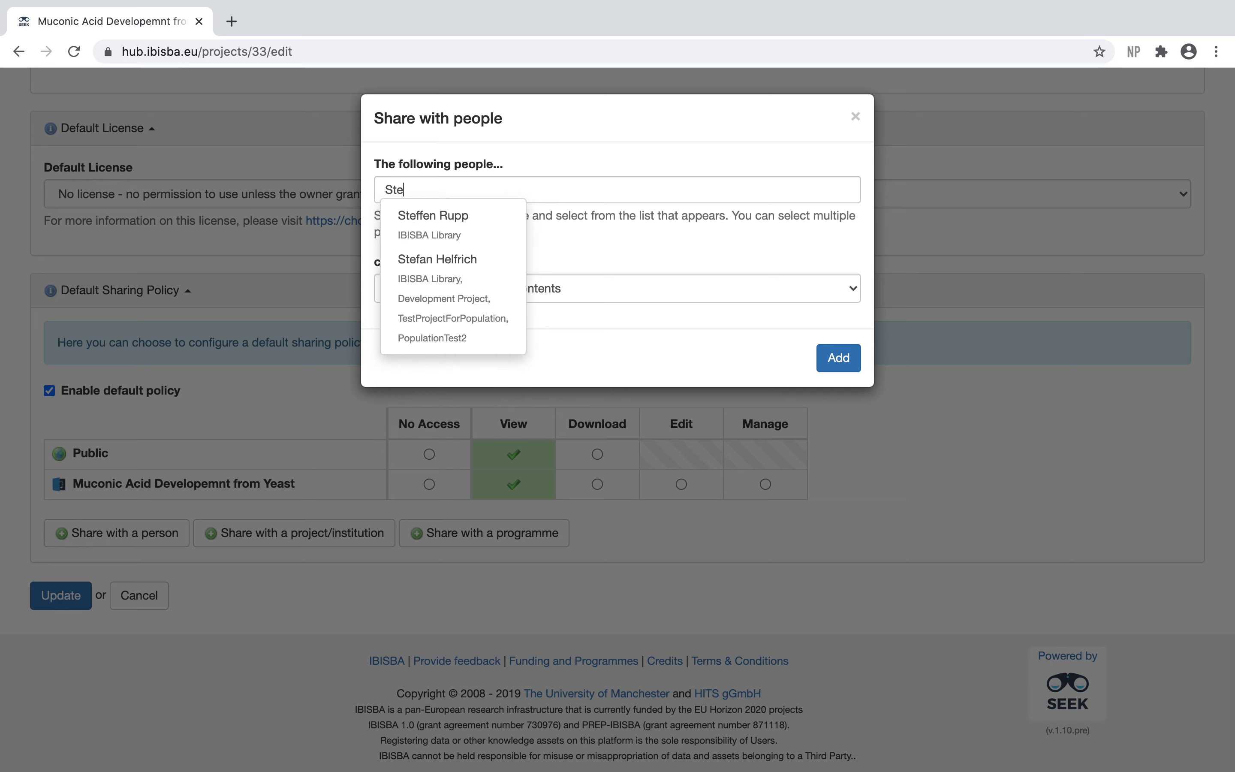
pyautogui.click(460, 278)
pyautogui.click(460, 284)
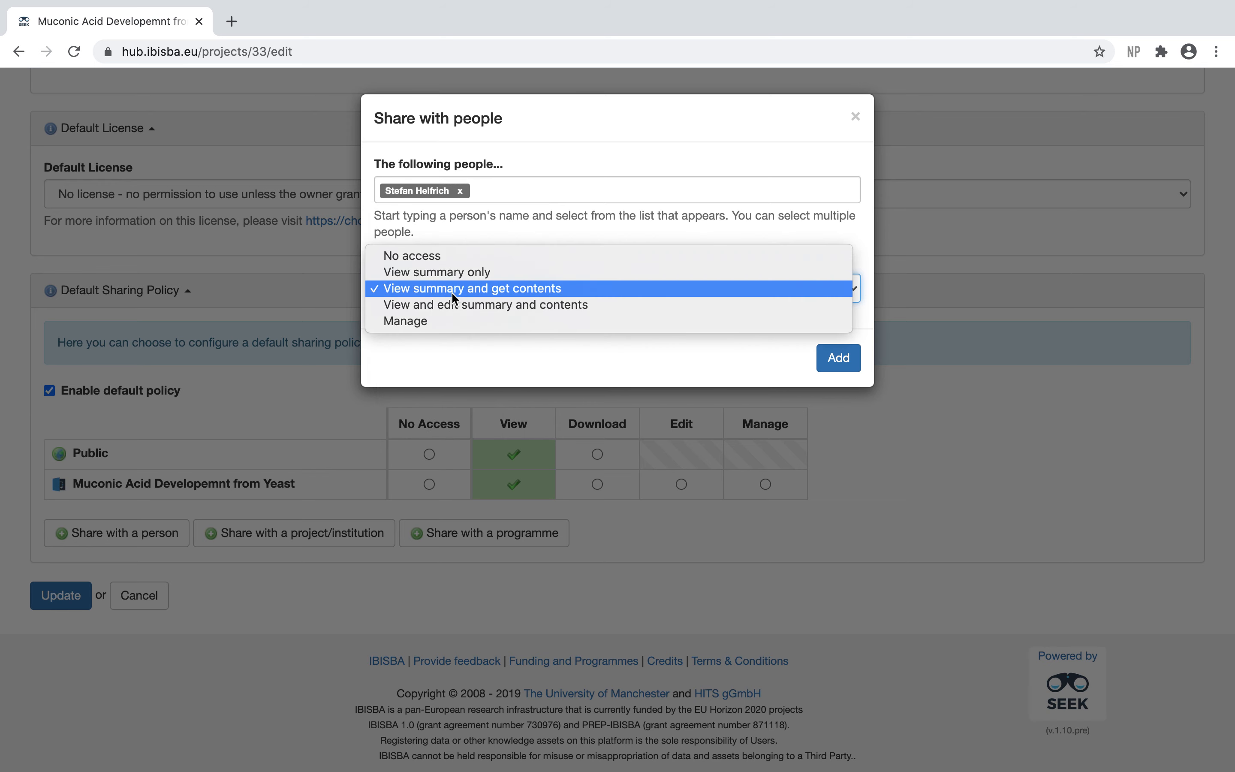
pyautogui.click(447, 303)
pyautogui.click(837, 358)
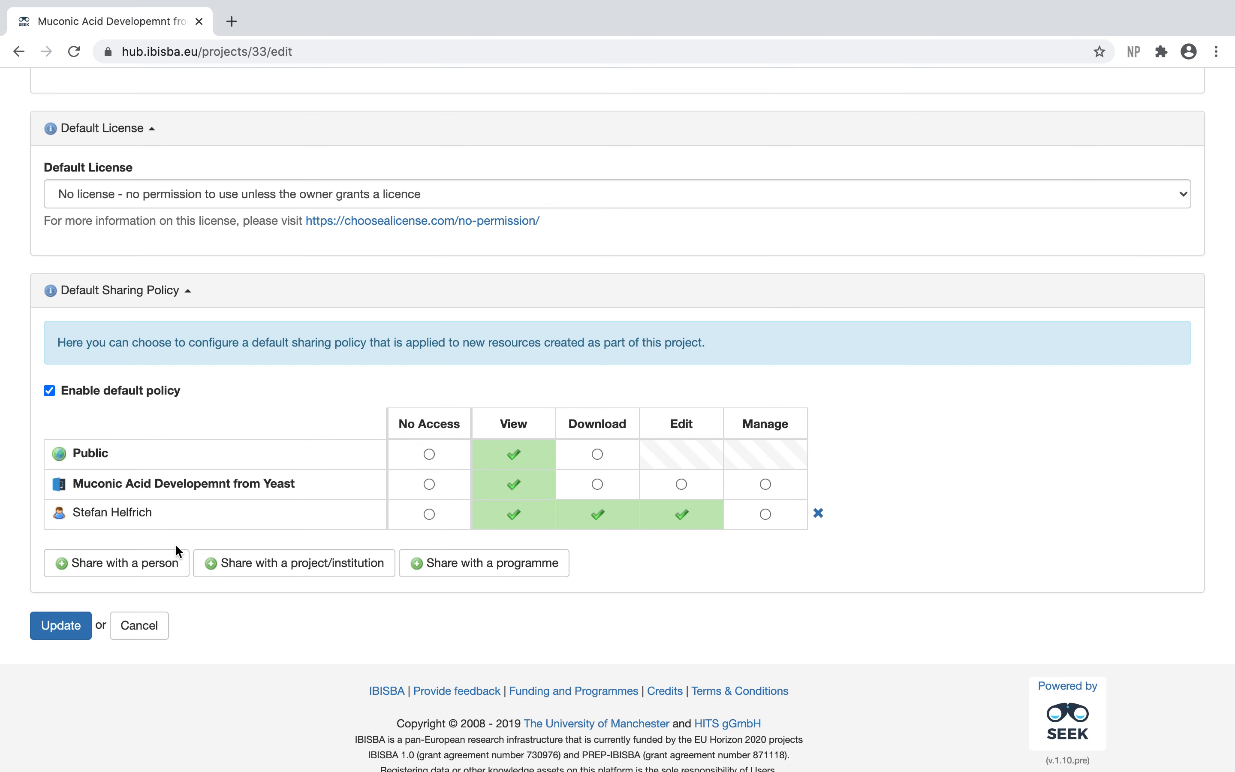
pyautogui.click(60, 626)
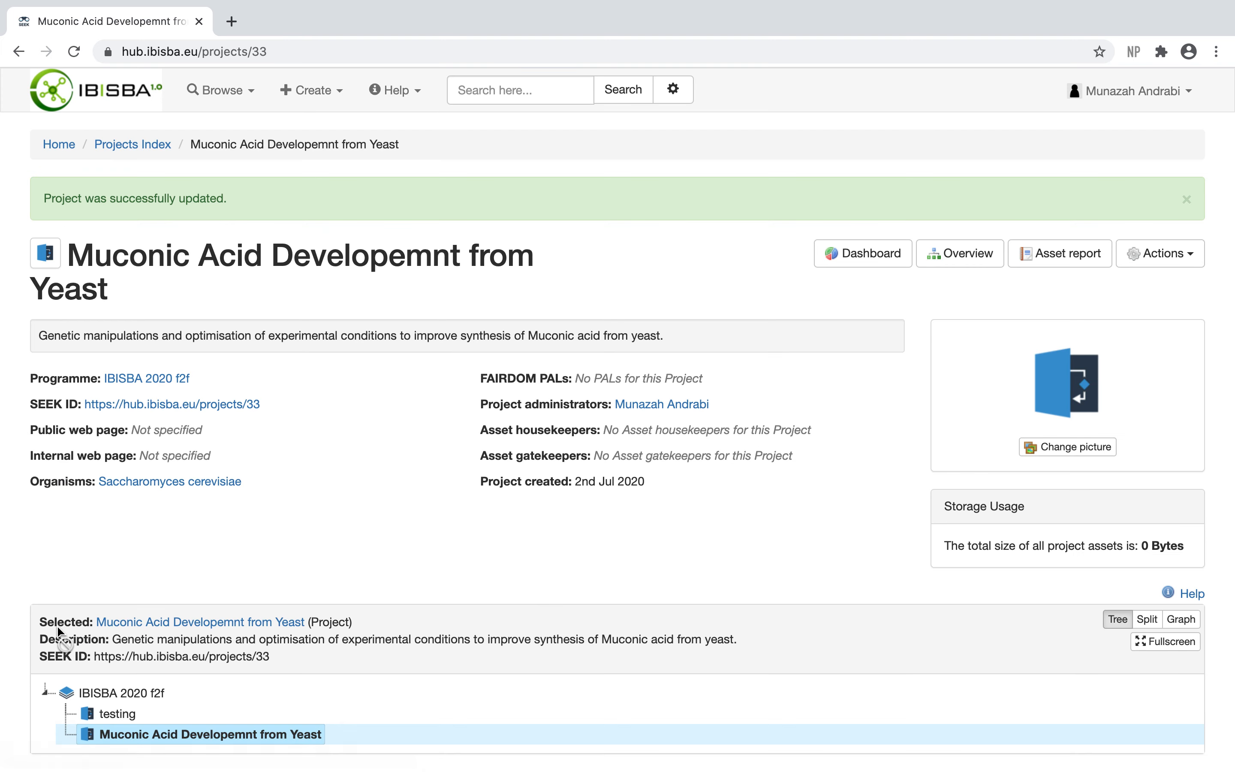
# - Add another person as a project member through UNIMAN - The University of Manchester and confirm the membership changes
pyautogui.scroll(-2, 684, 281)
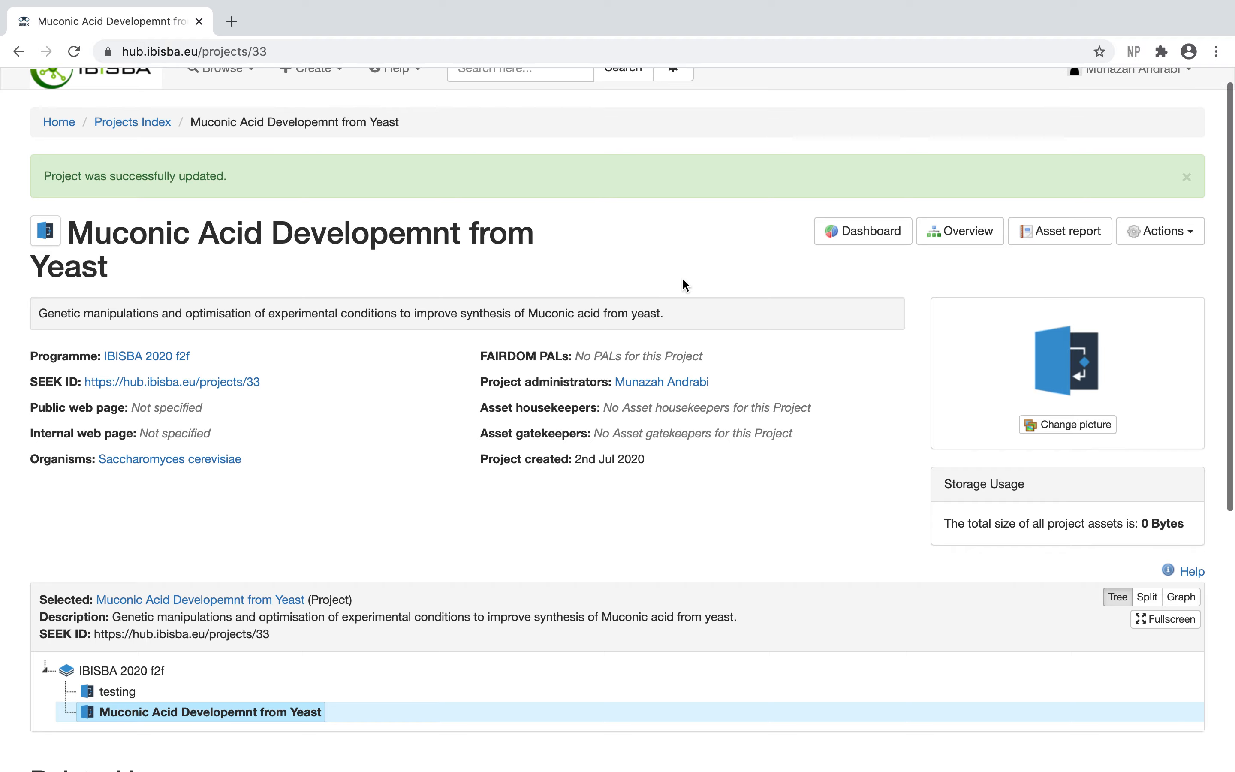
pyautogui.click(1165, 215)
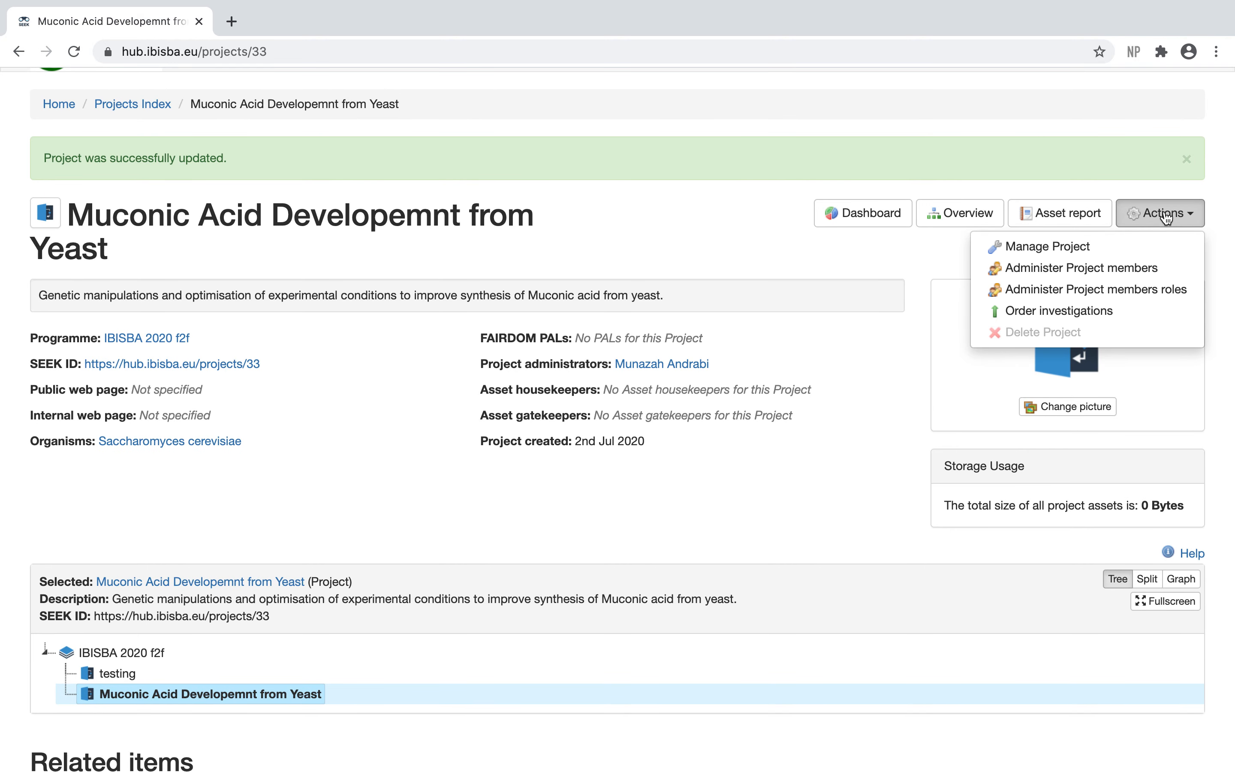
pyautogui.click(1119, 269)
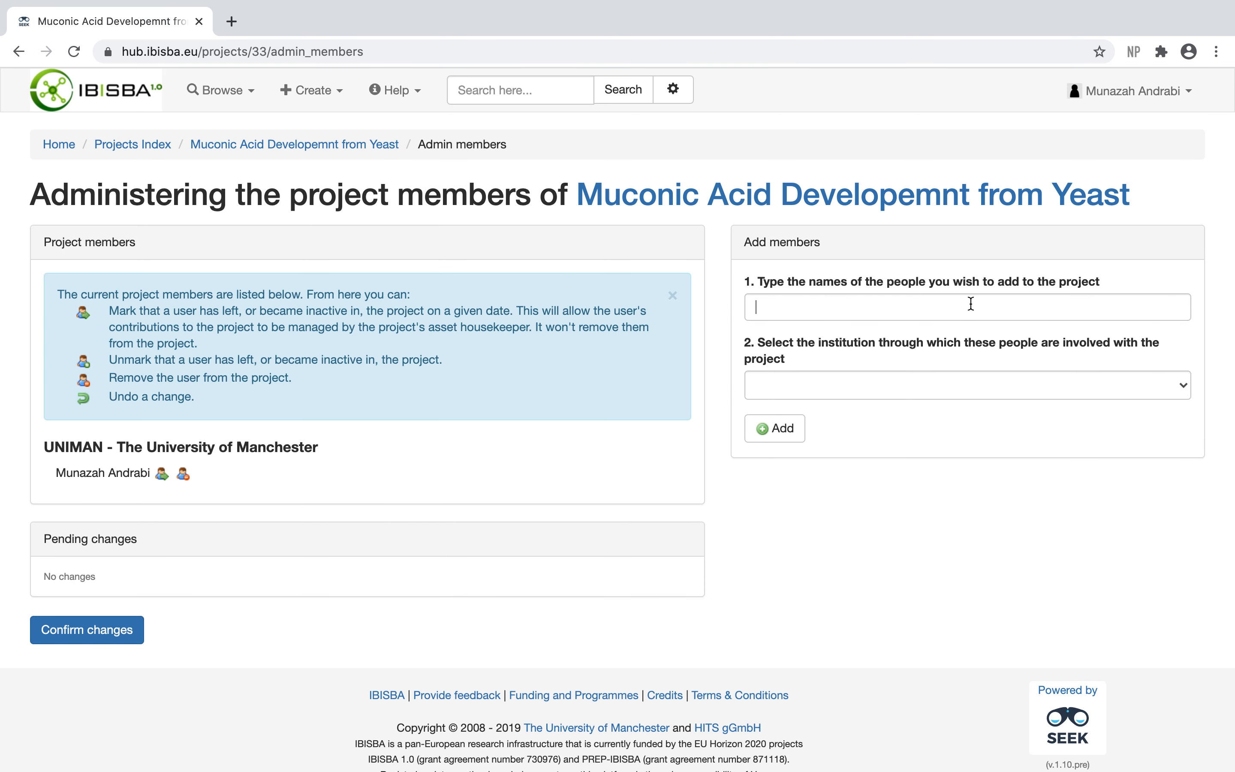
pyautogui.write('Ala')
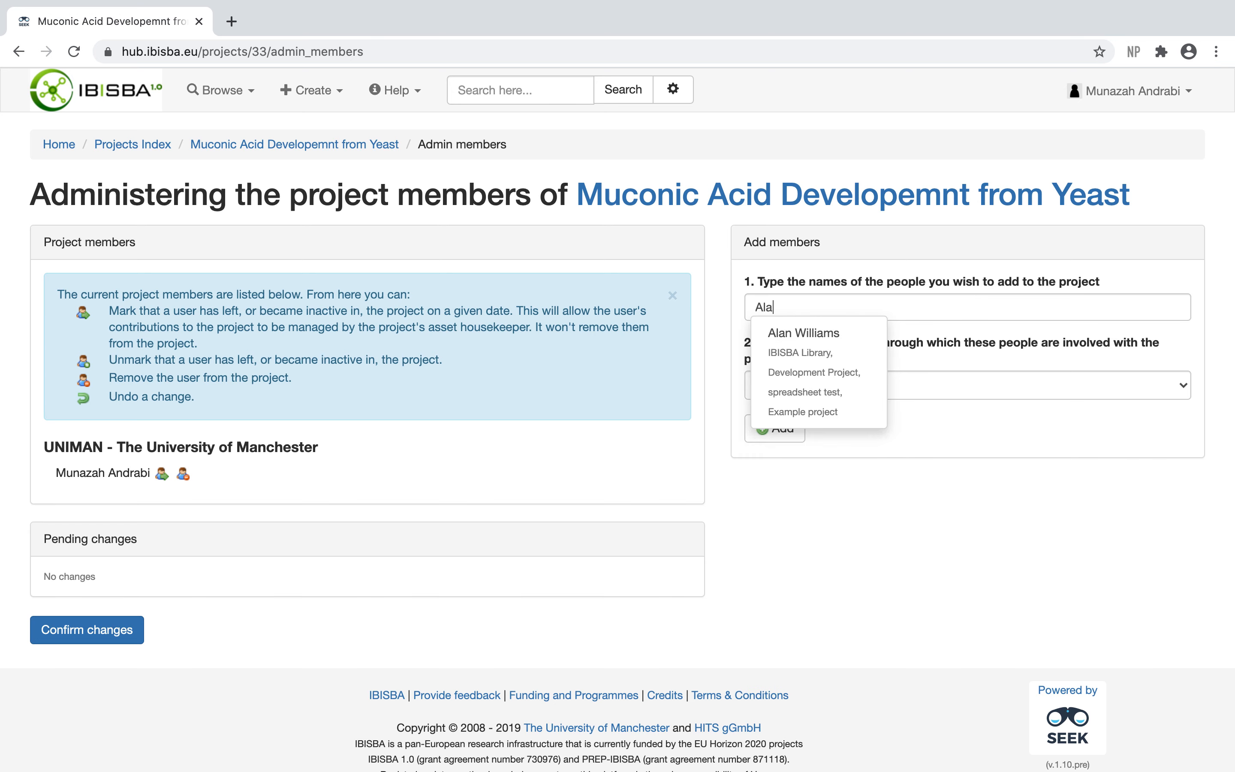
pyautogui.click(858, 374)
pyautogui.click(833, 386)
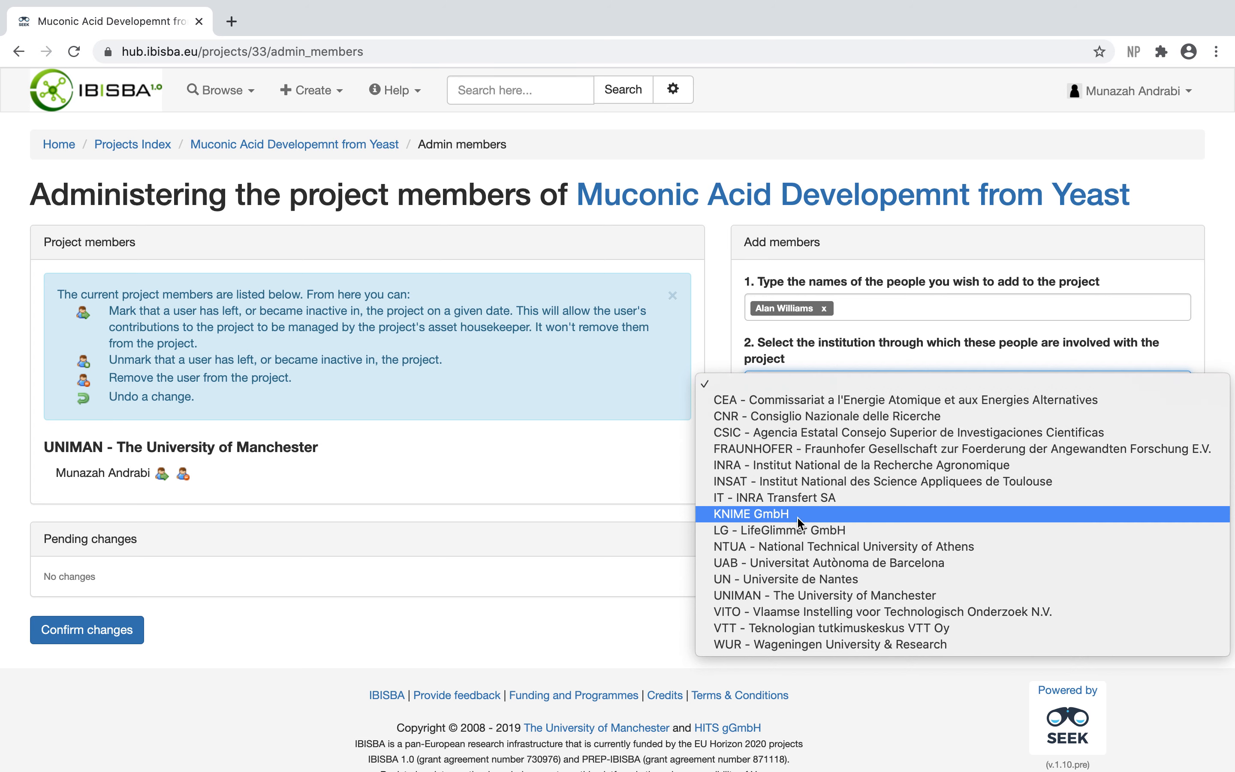
pyautogui.click(770, 595)
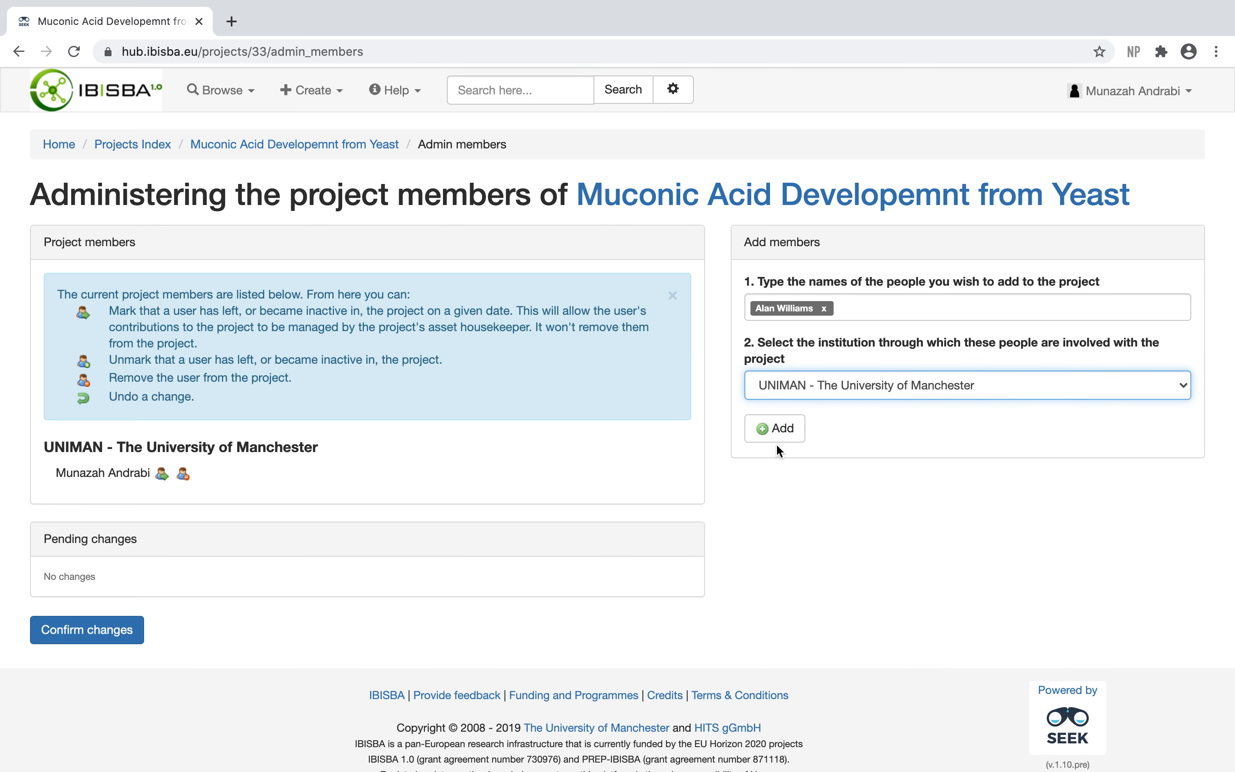
pyautogui.click(777, 430)
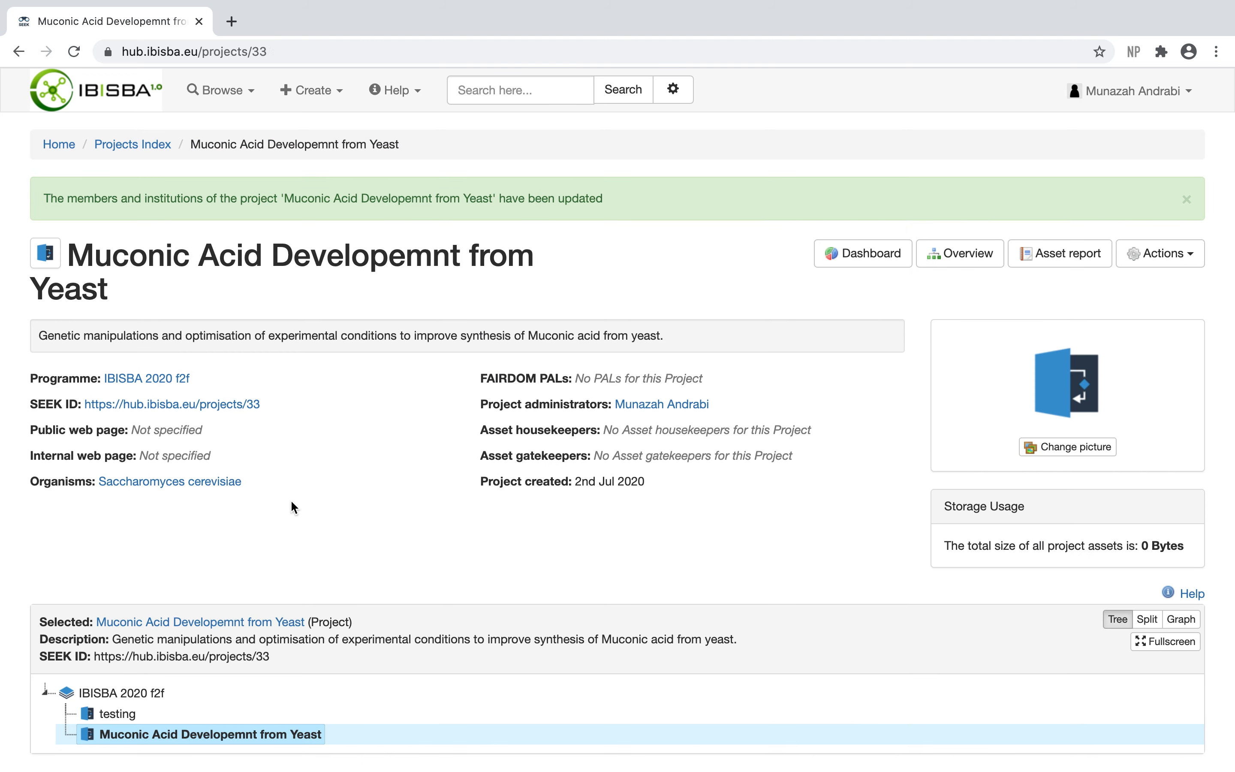
# - Review the updated project page and the people listed under its related items
pyautogui.scroll(-10, 291, 499)
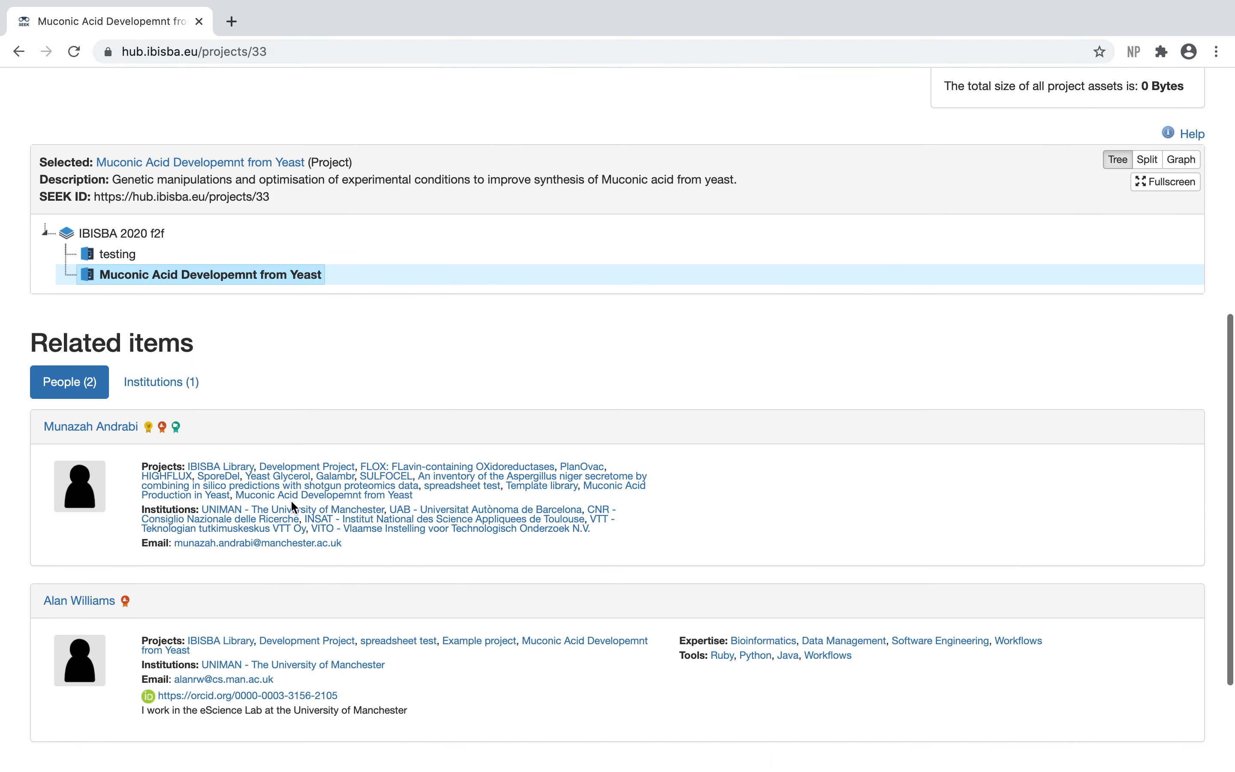
pyautogui.scroll(9, 290, 499)
pyautogui.scroll(-1, 290, 498)
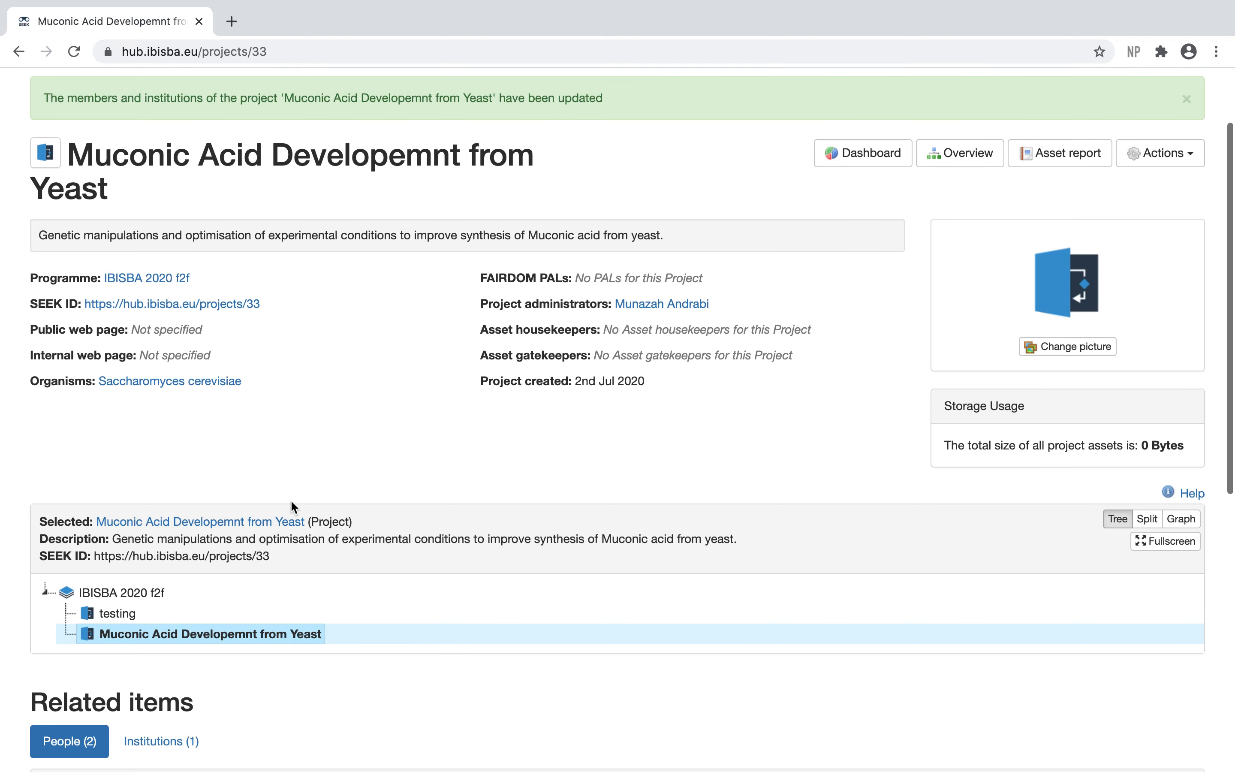
pyautogui.scroll(-1, 292, 506)
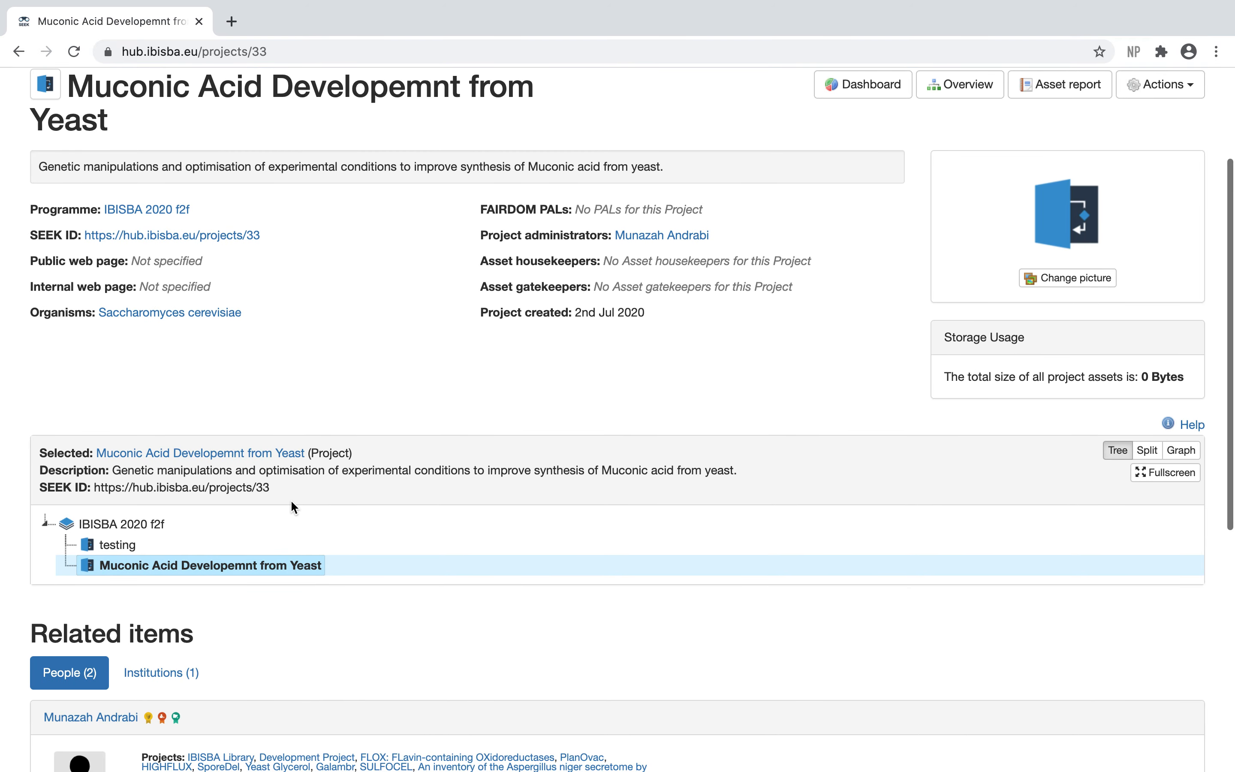
pyautogui.scroll(-10, 292, 506)
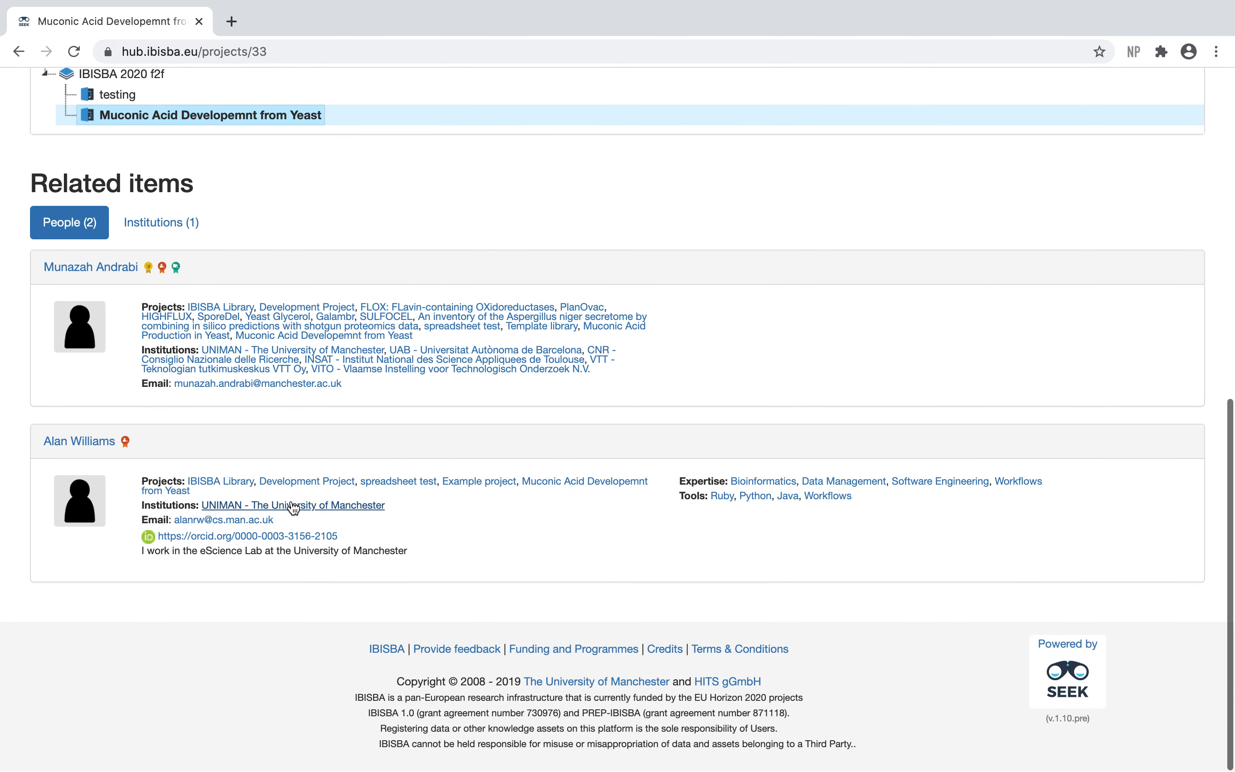